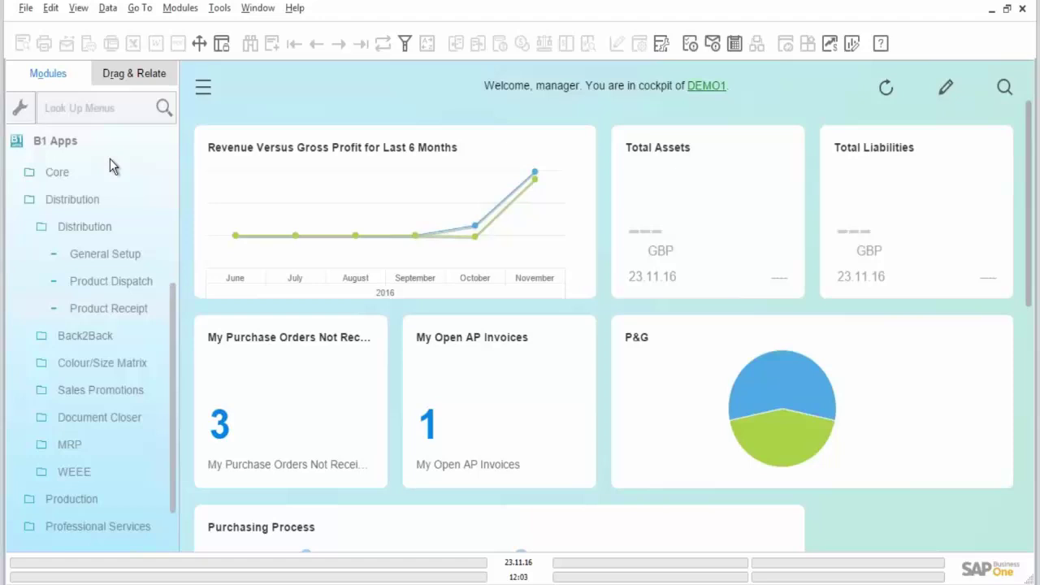
# Open Product Receipt in the B1 Apps Distribution module and log in with the distribution user's employee record.
pyautogui.click(68, 226)
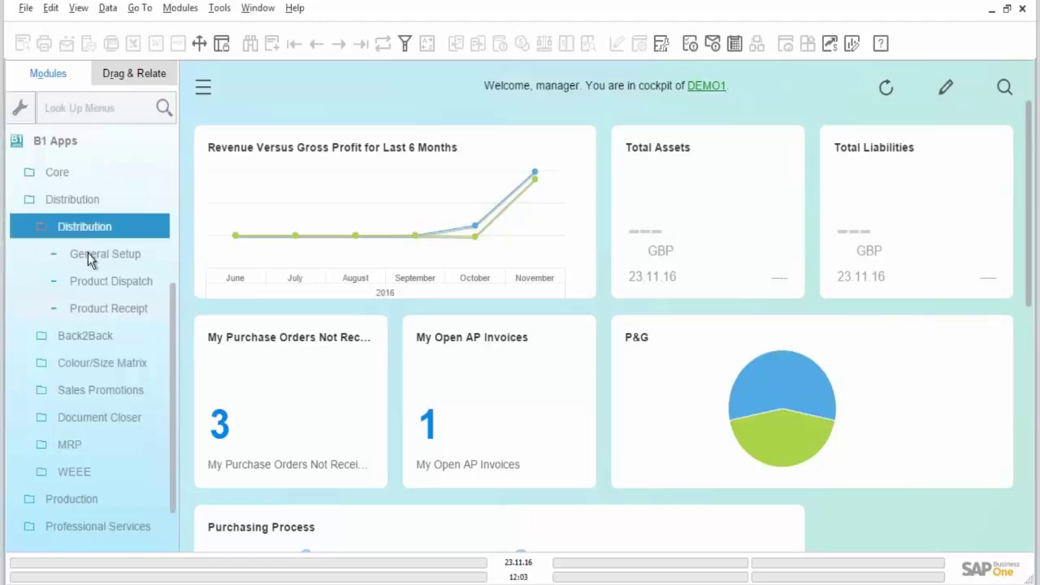
pyautogui.click(78, 293)
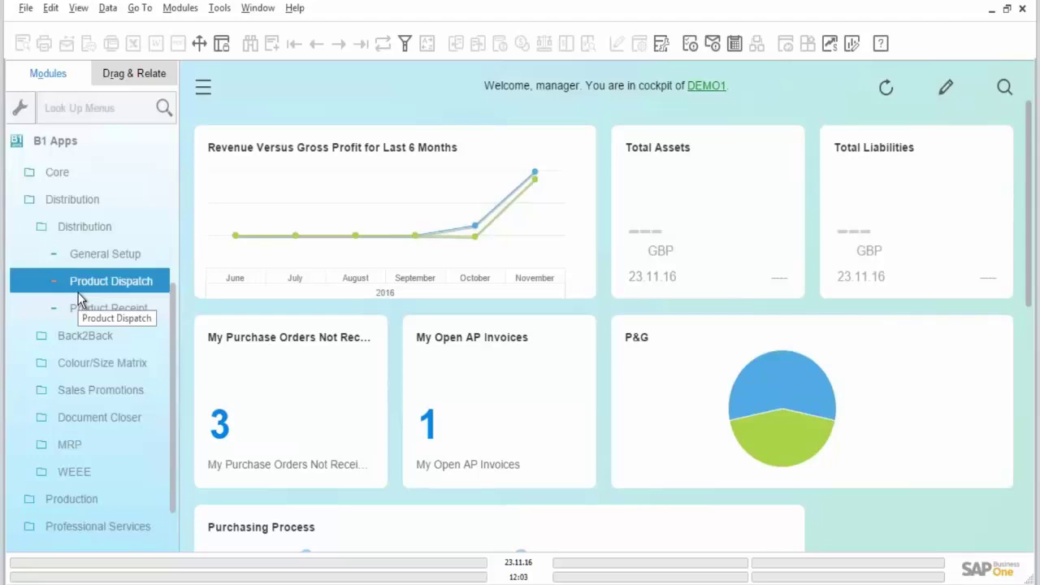
pyautogui.click(101, 313)
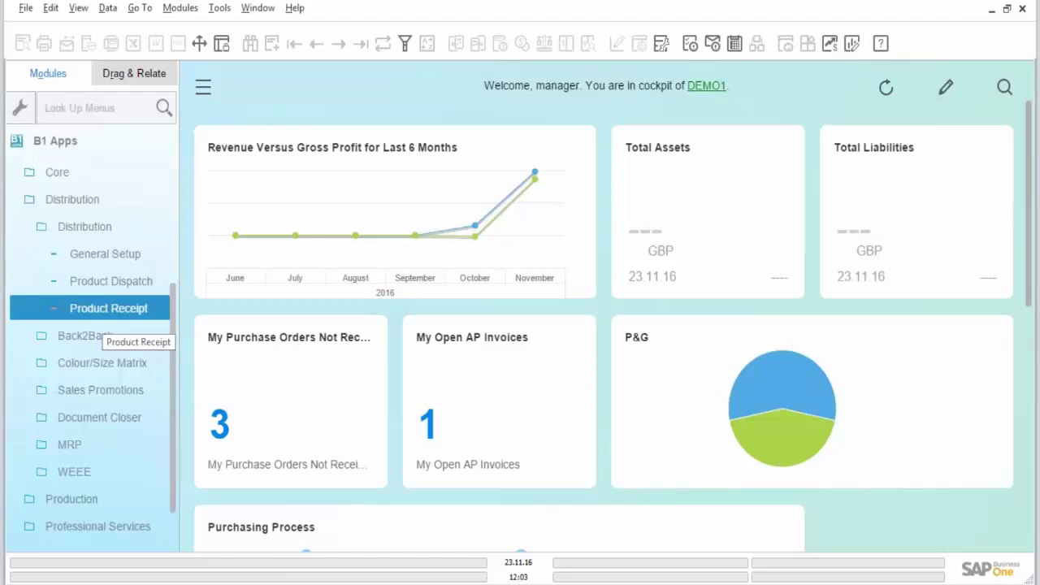
pyautogui.click(79, 314)
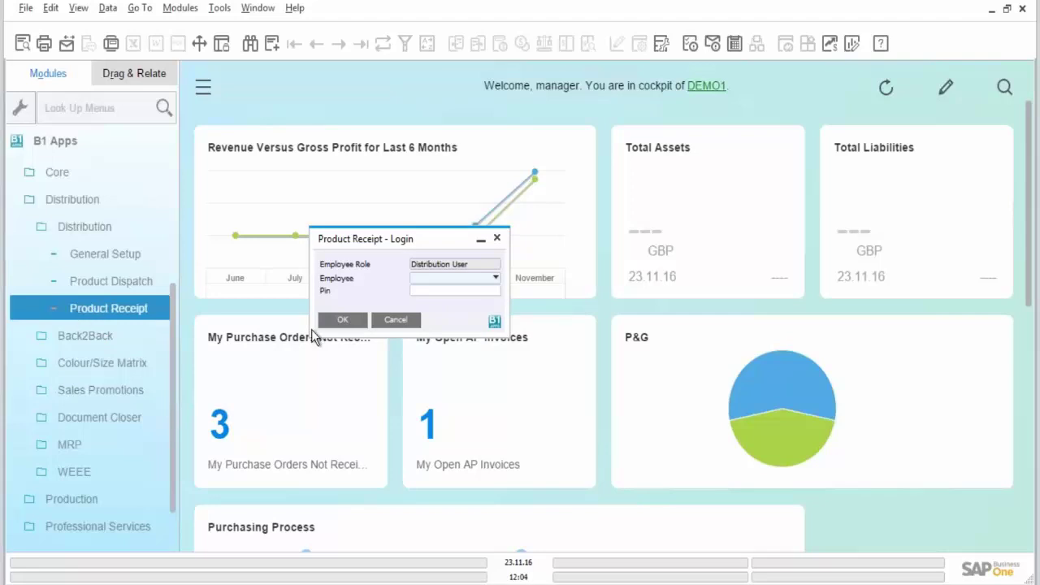
pyautogui.click(447, 279)
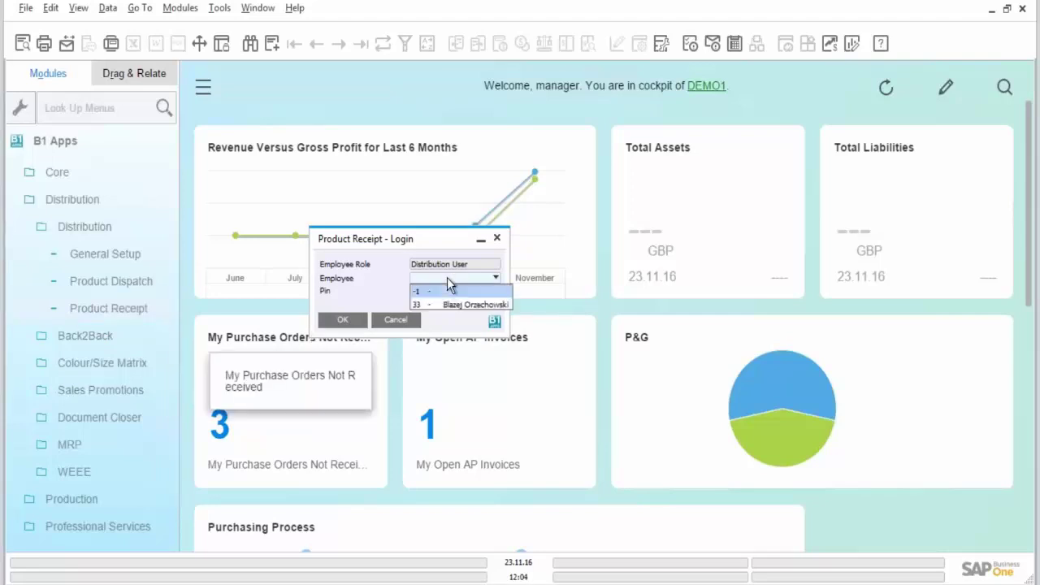
pyautogui.click(446, 305)
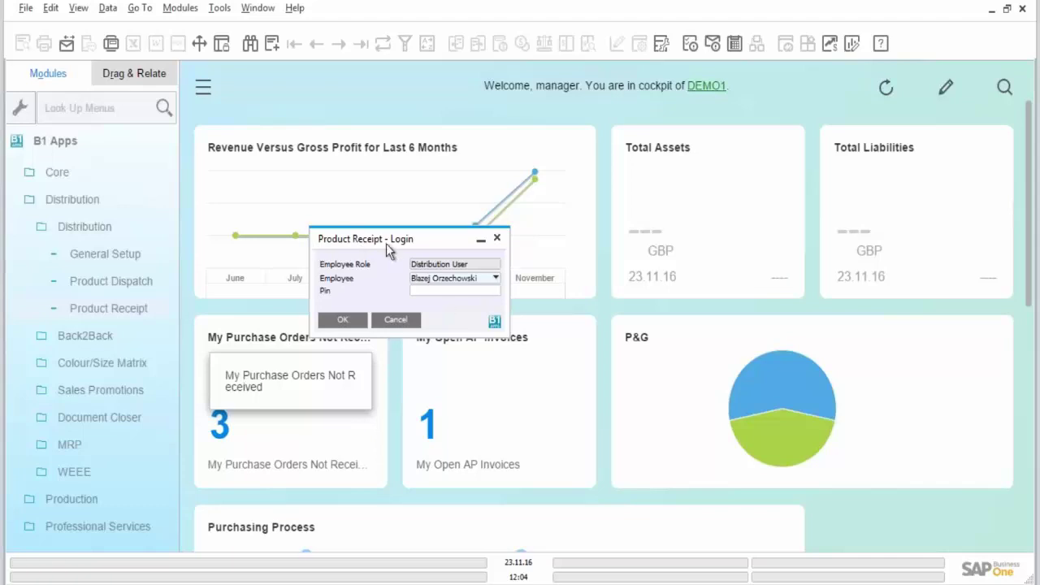
pyautogui.click(341, 320)
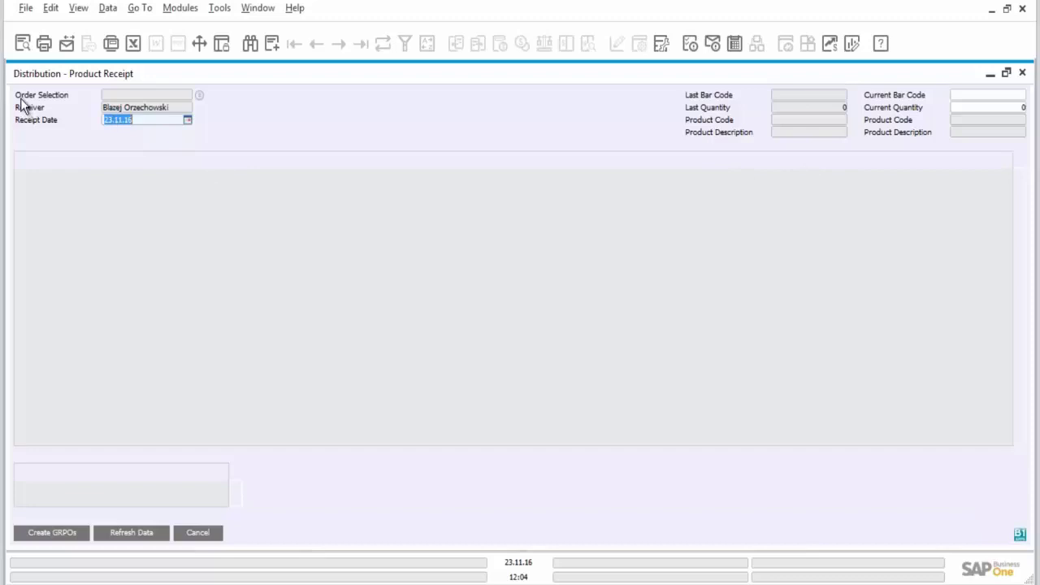
# Load the last listed Lasercom purchase order dated 23.11.16 into the product receipt.
pyautogui.click(201, 98)
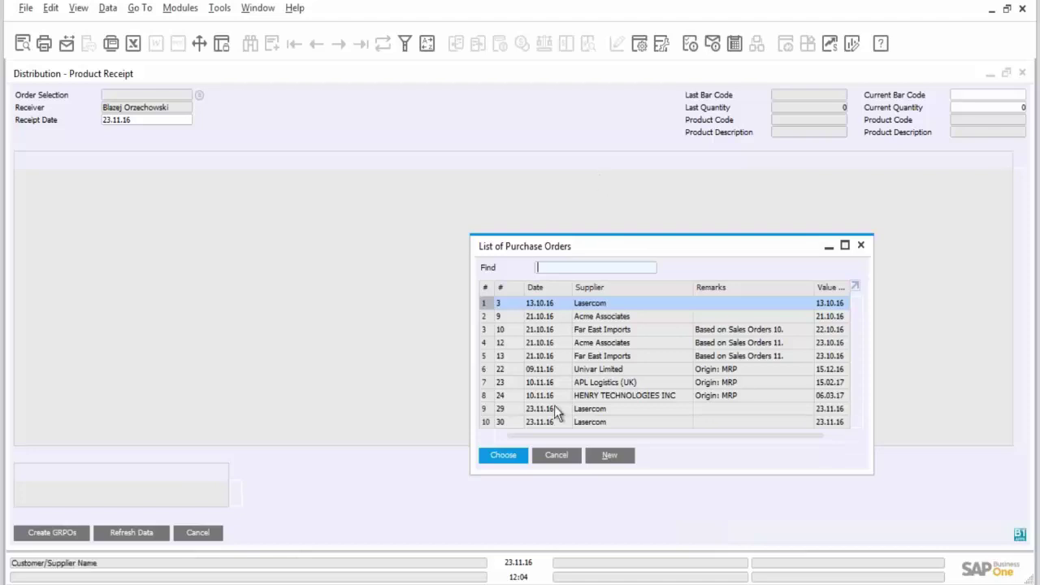
pyautogui.click(503, 424)
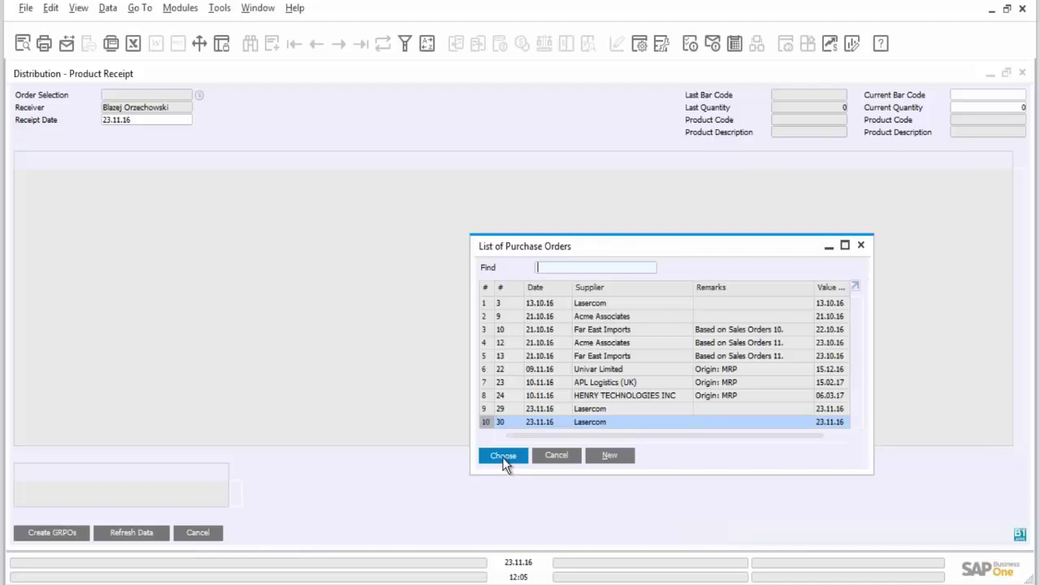
pyautogui.click(503, 456)
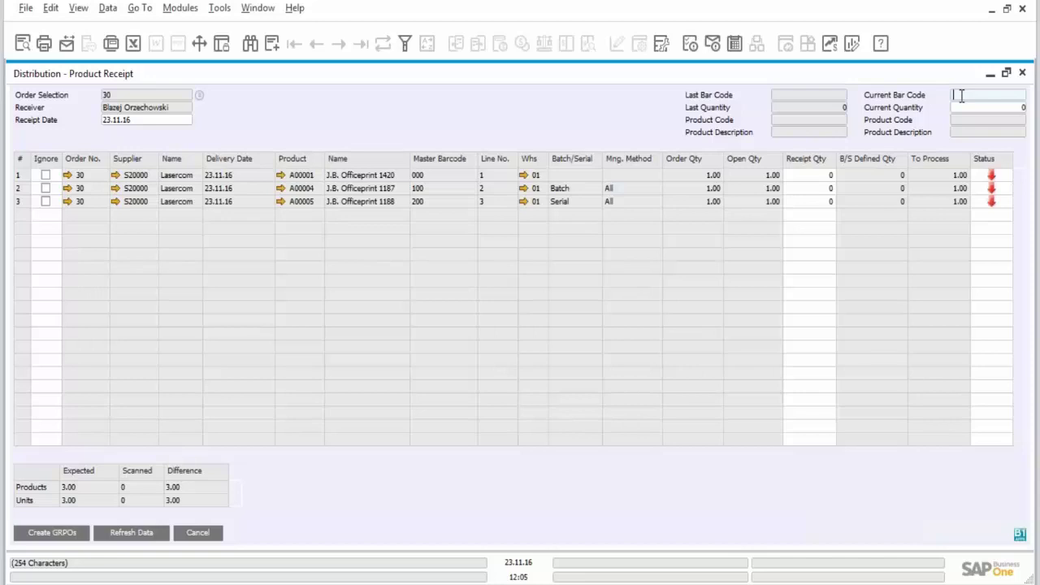
# Receive a quantity of 20 for bar code 000 and continue with the over receipt.
pyautogui.write('000')
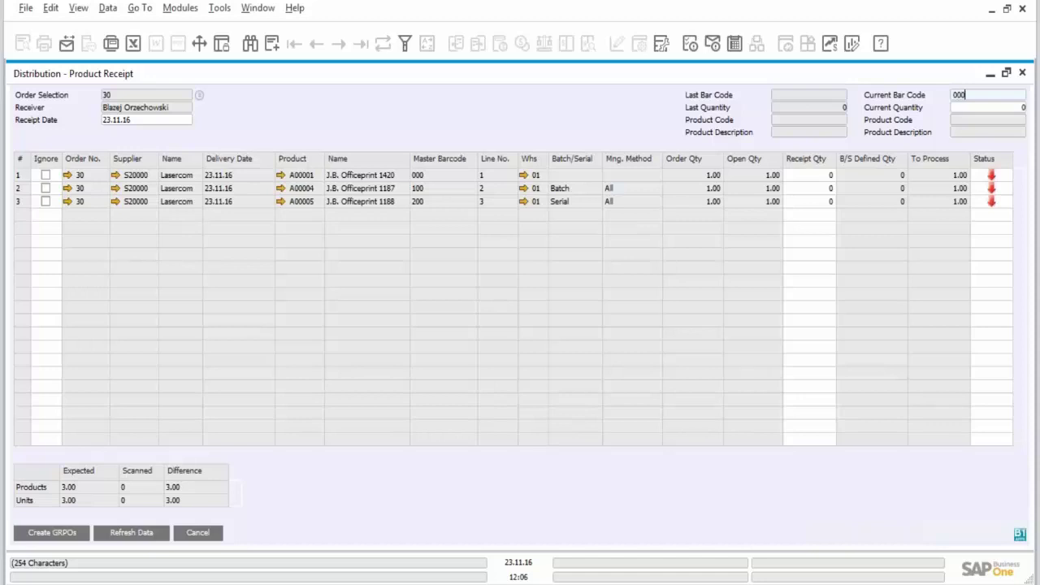
pyautogui.press('Return')
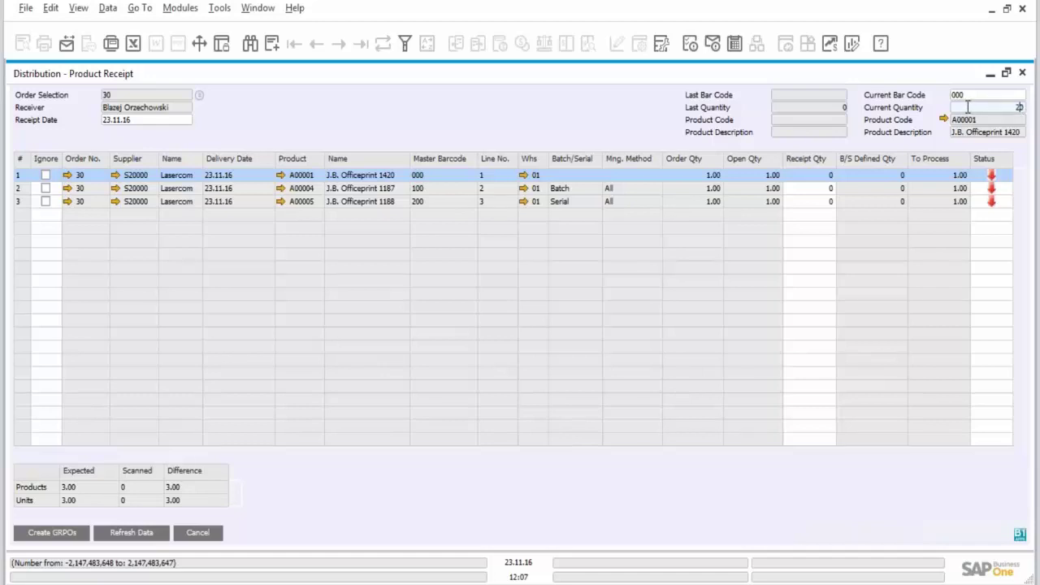
pyautogui.write('0')
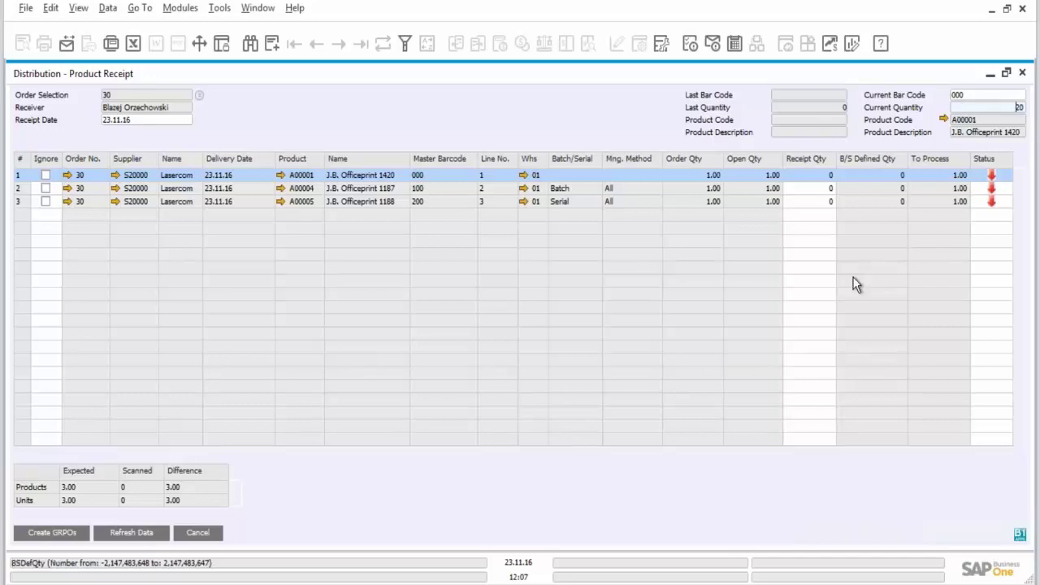
pyautogui.press('Return')
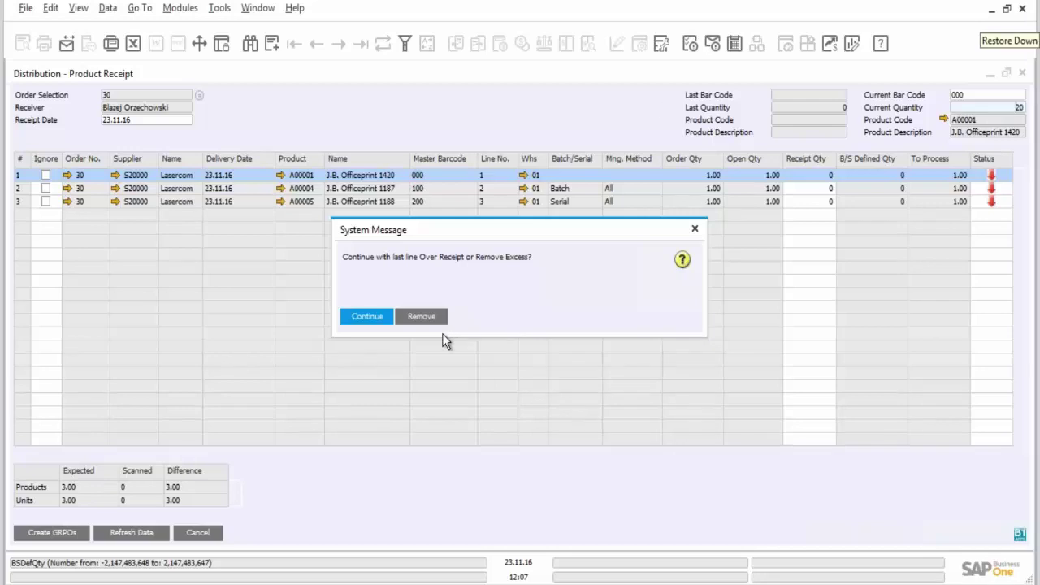
pyautogui.click(365, 317)
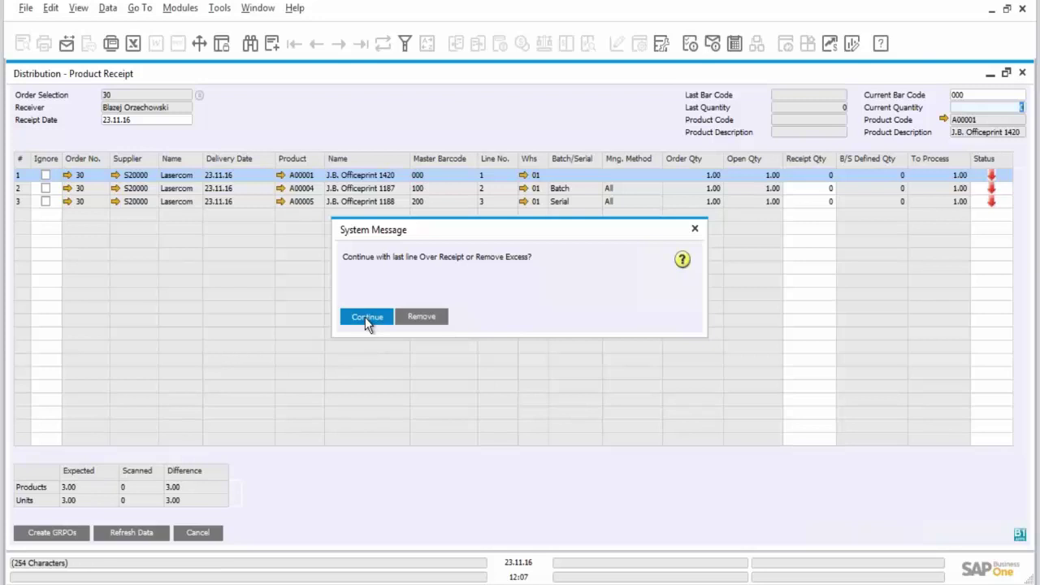
pyautogui.click(365, 317)
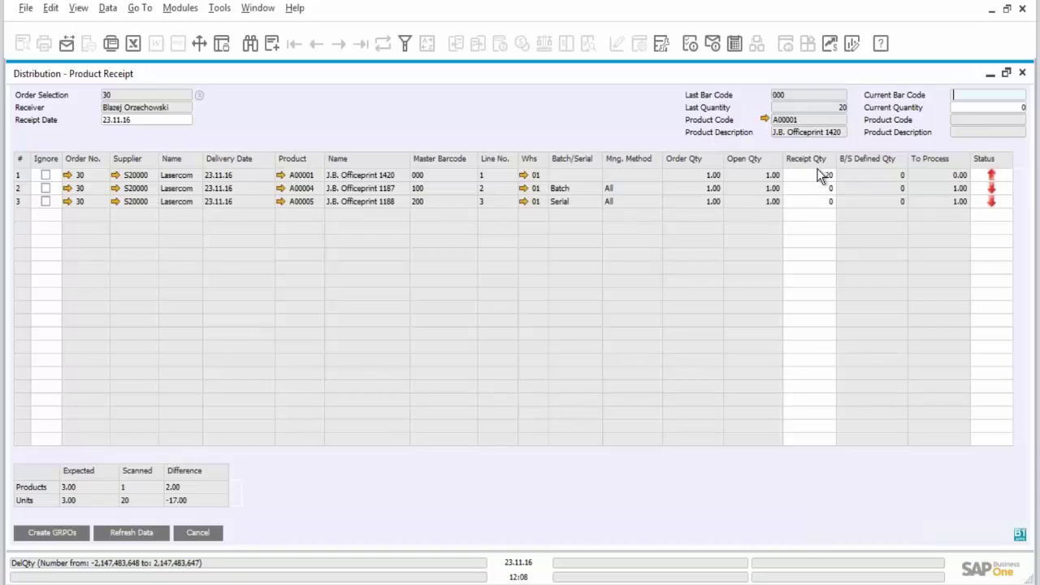
# Receive a quantity of 1 for bar code 100 after trying bar code 111, and open that line's batch number definition.
pyautogui.write('111')
pyautogui.press('Return')
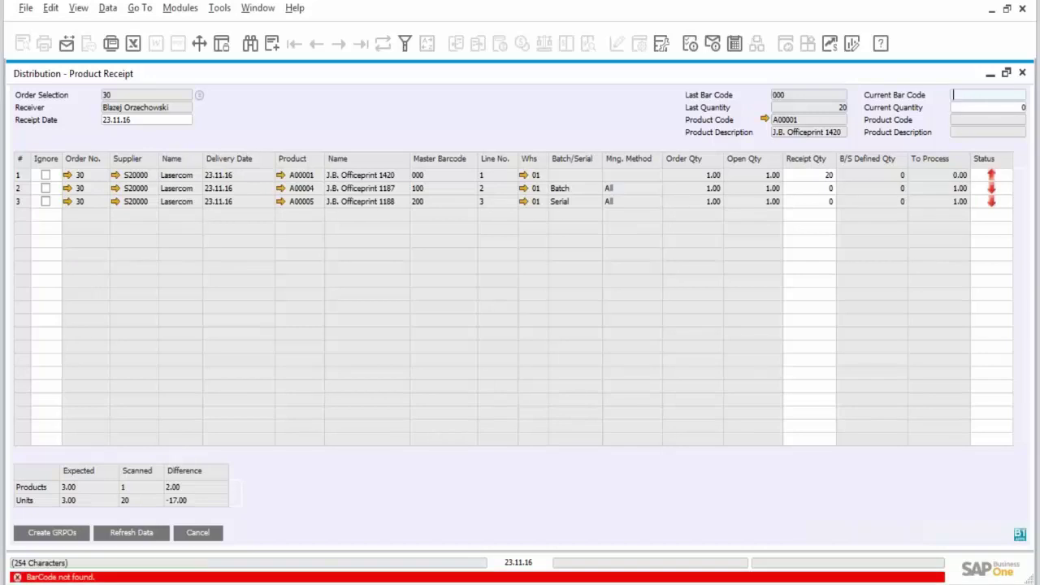
pyautogui.write('100')
pyautogui.press('Tab')
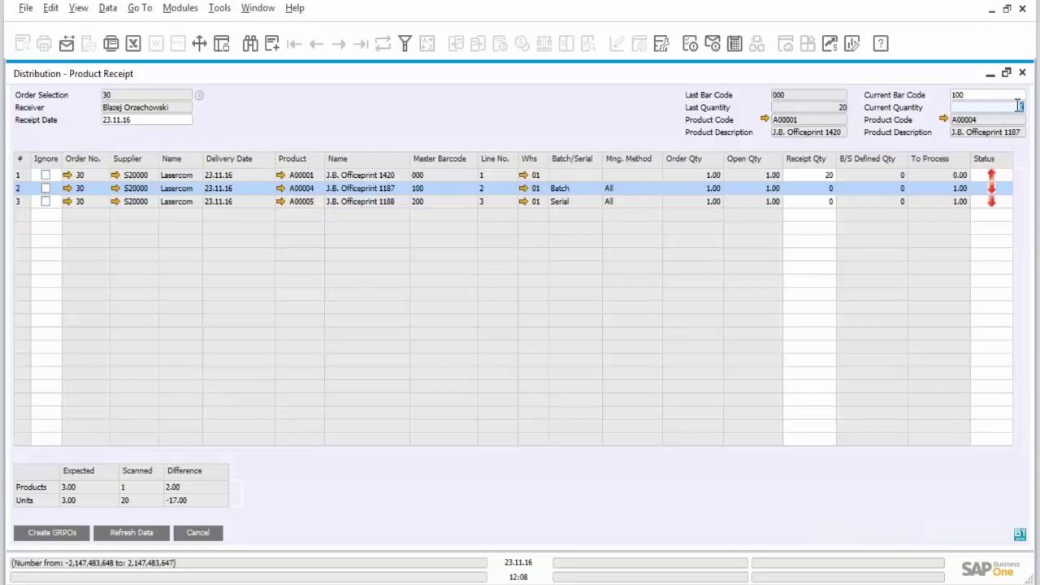
pyautogui.write('1')
pyautogui.press('BackSpace')
pyautogui.write('0')
pyautogui.press('Return')
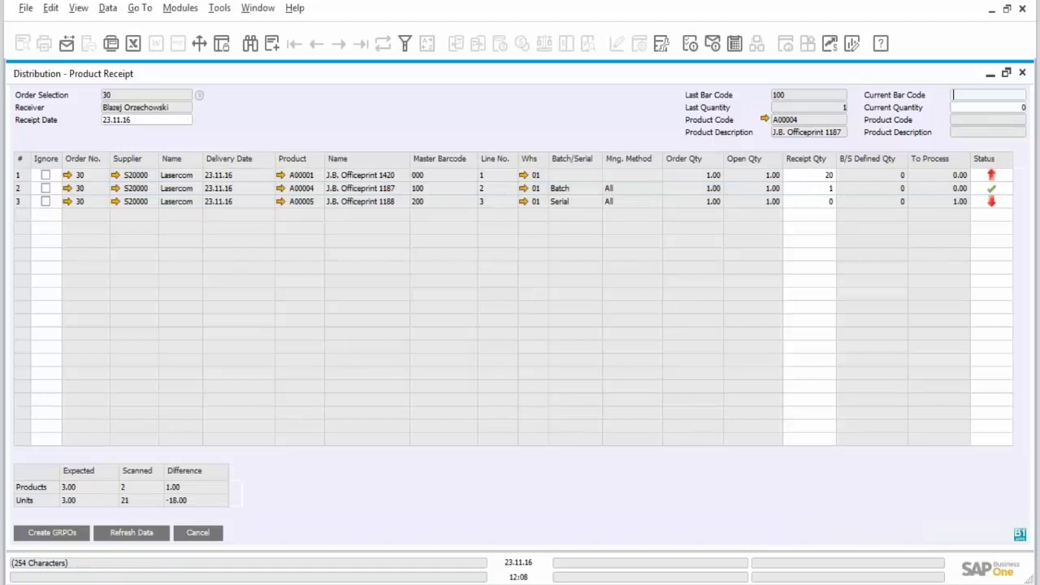
pyautogui.click(992, 191)
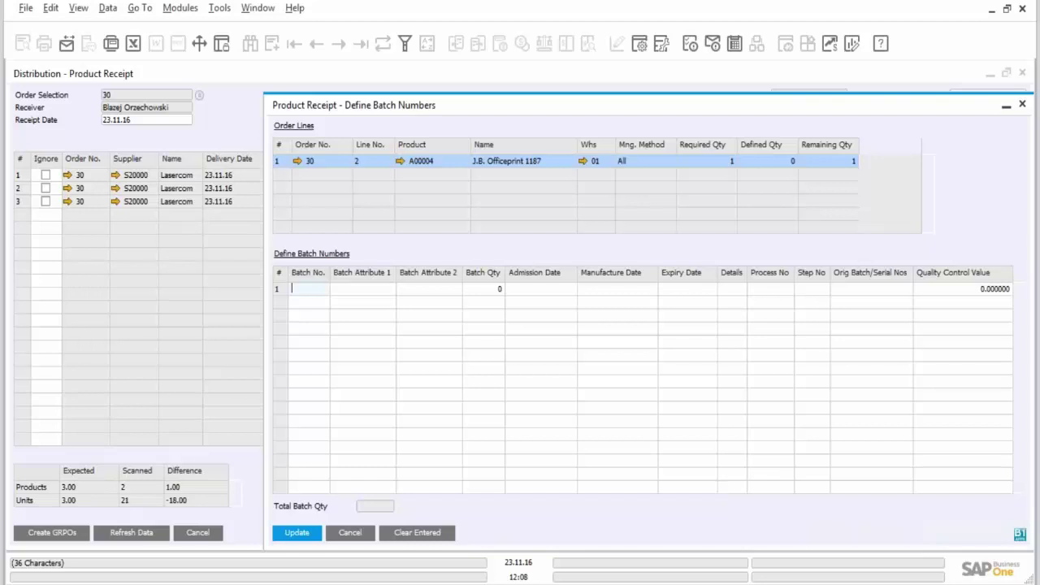
# Try to save batch 997 without a batch quantity, with admission and manufacture dates 23.11.16 and expiry date 23.11.17.
pyautogui.write('997')
pyautogui.click(334, 289)
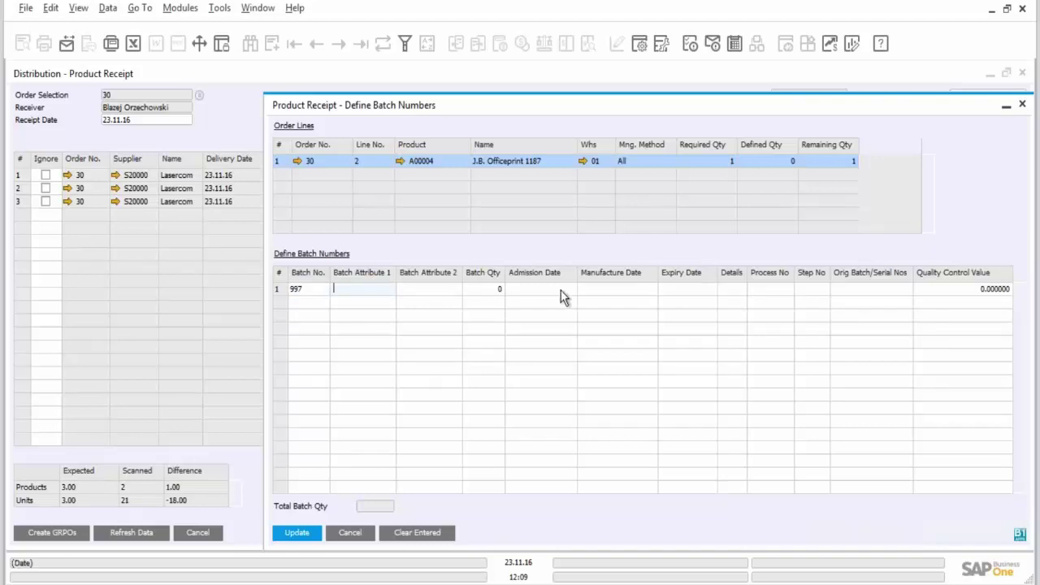
pyautogui.click(538, 293)
pyautogui.write('23.11.16')
pyautogui.click(609, 291)
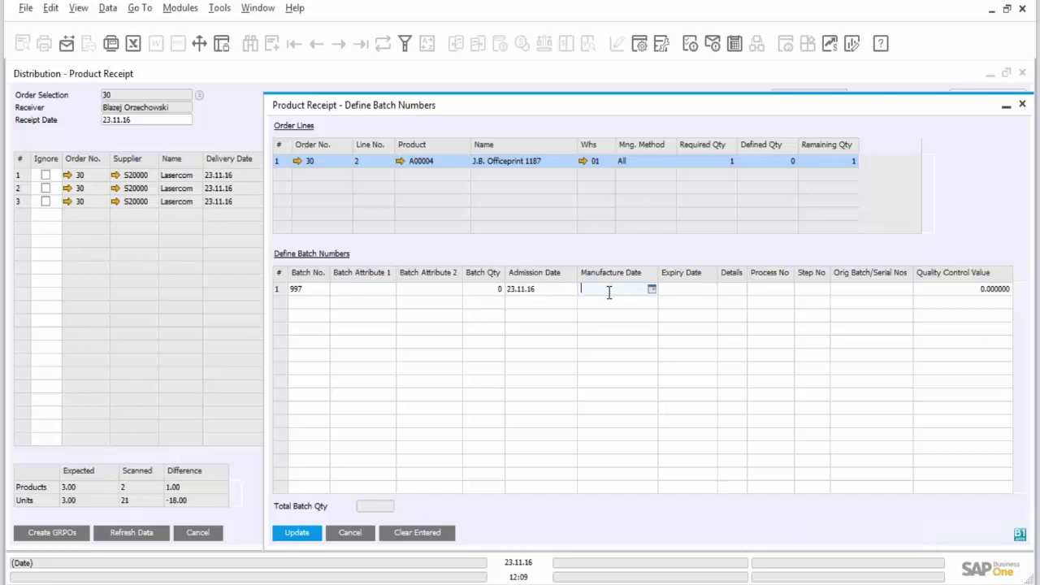
pyautogui.write('23.11.16')
pyautogui.click(695, 291)
pyautogui.write('23.11.1')
pyautogui.write('7')
pyautogui.press('Tab')
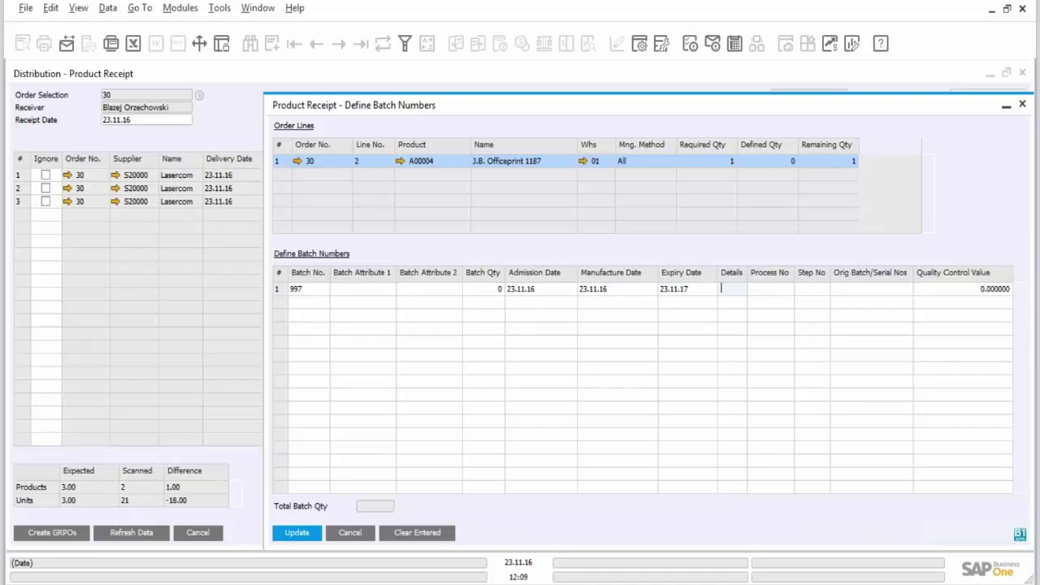
pyautogui.click(296, 535)
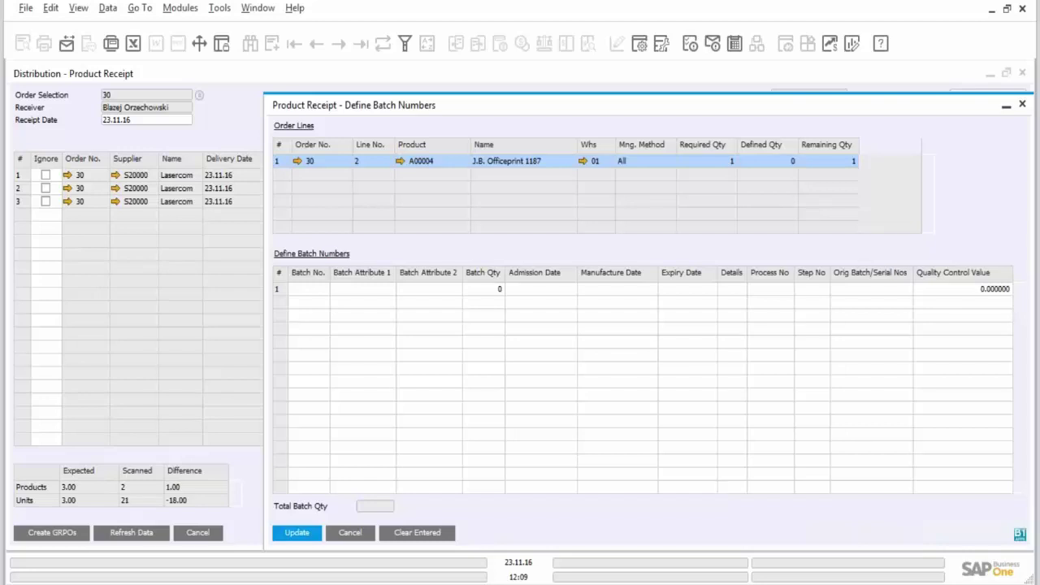
pyautogui.click(298, 535)
# Define batch number 996 for J.B. Officeprint 1187 with a batch quantity of 1.
pyautogui.write('996')
pyautogui.press('Tab')
pyautogui.press('Tab')
pyautogui.press('Tab')
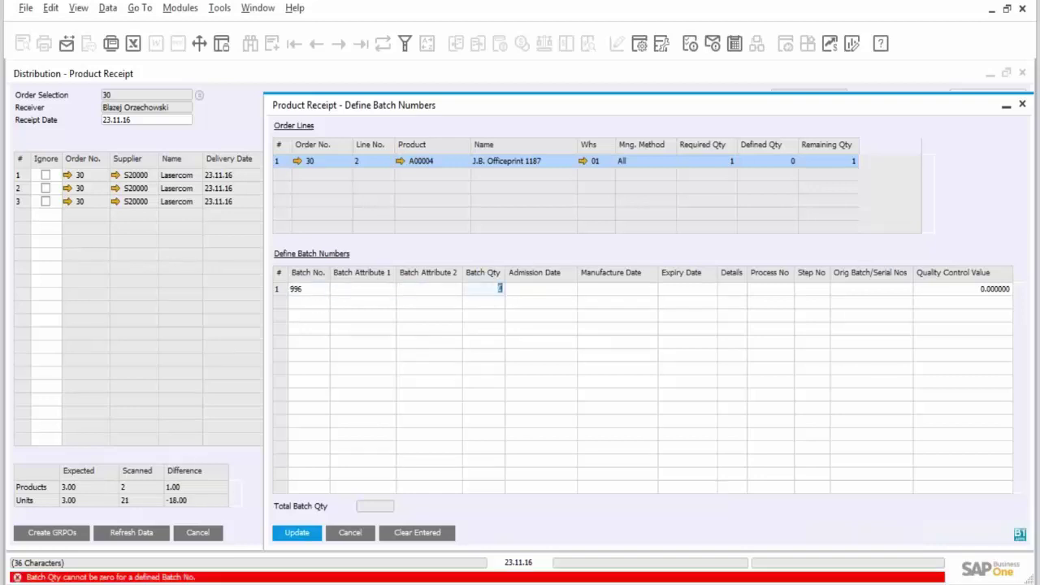
pyautogui.write('1')
pyautogui.press('Tab')
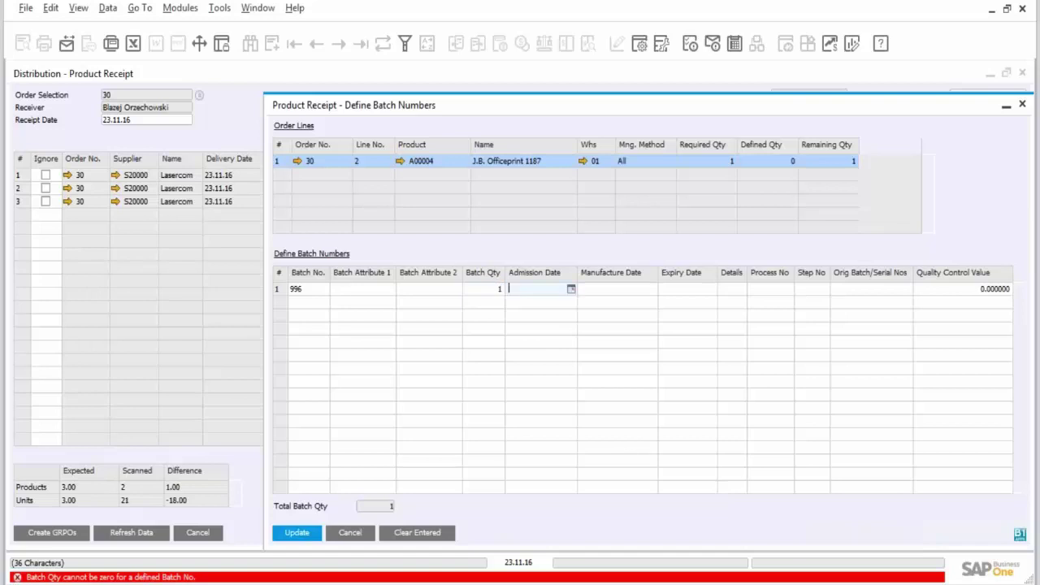
# Set batch 996's admission and manufacture dates to 23.11.16 and expiry date to 23.11.17, and save the batch definition.
pyautogui.write('23.11.16')
pyautogui.press('Tab')
pyautogui.write('23.11.16')
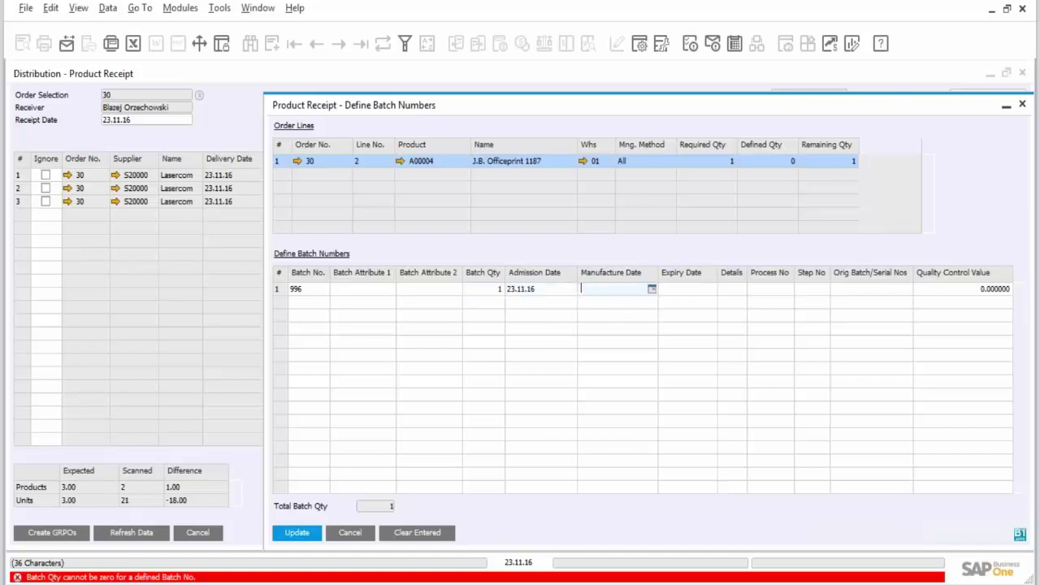
pyautogui.press('Tab')
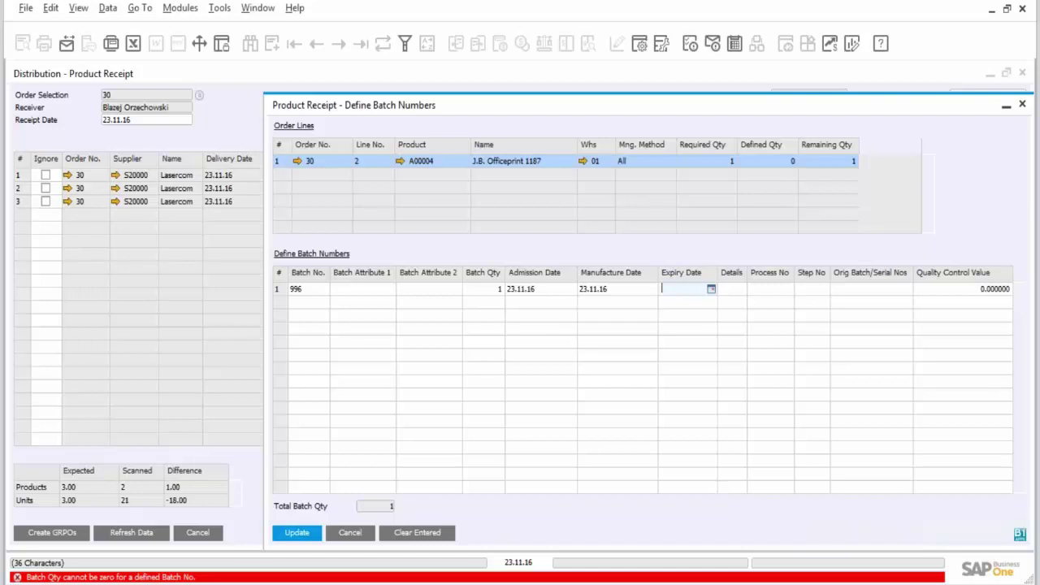
pyautogui.write('23.11.17')
pyautogui.press('Tab')
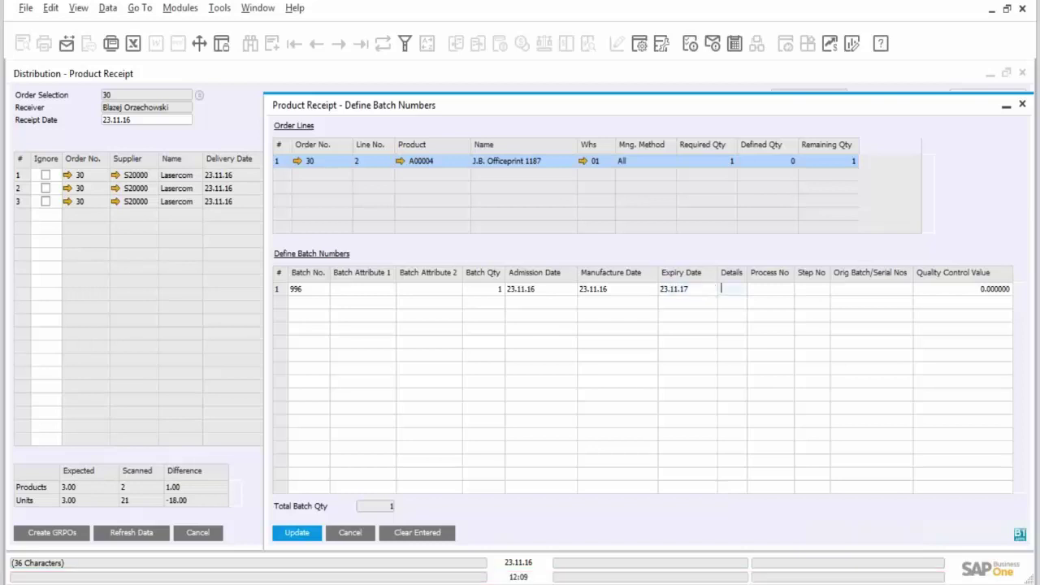
pyautogui.click(298, 535)
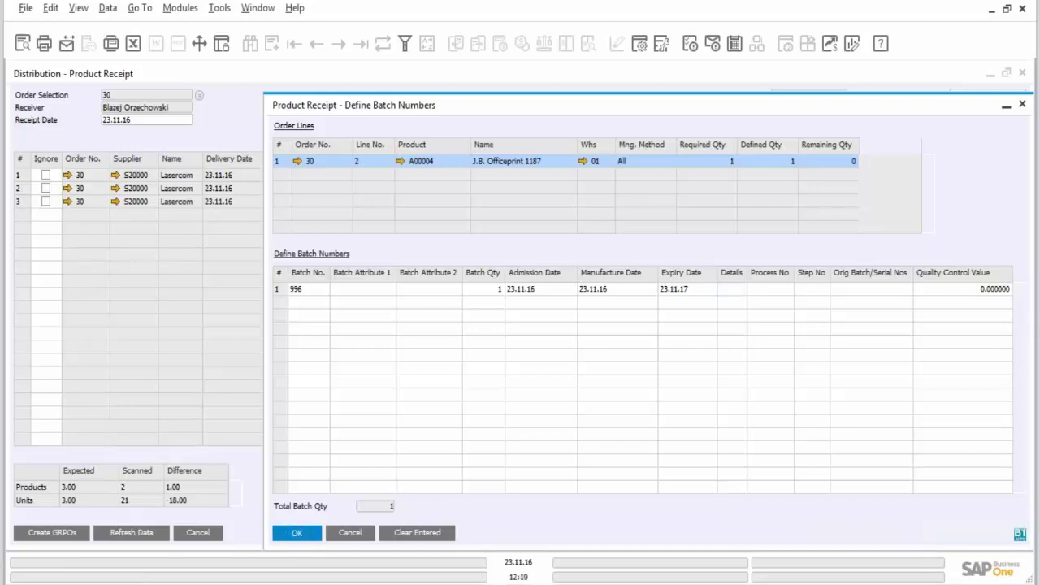
pyautogui.press('Return')
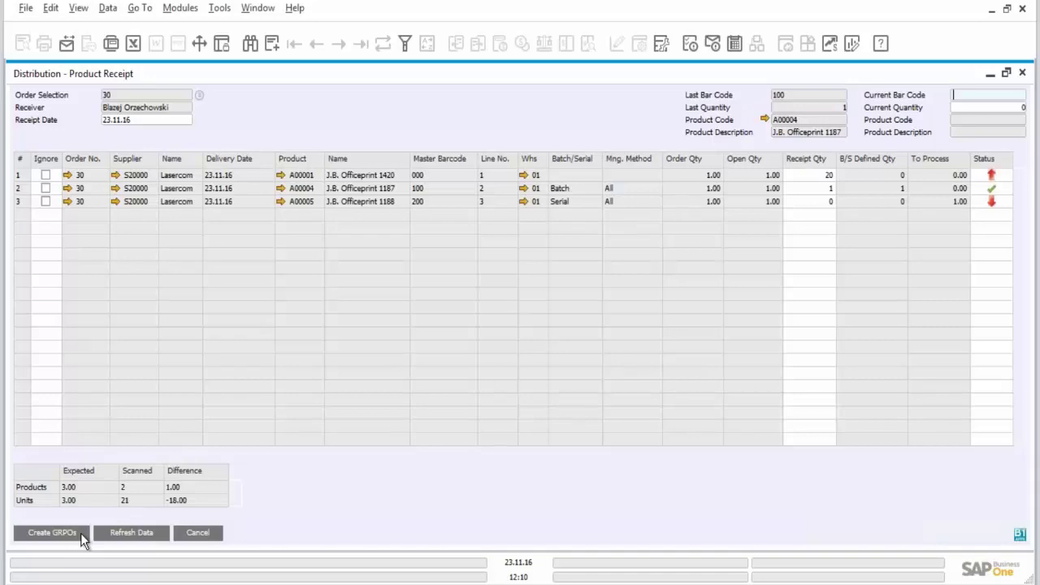
# Create the goods receipt PO for the scanned lines, and review the document linked to the first line.
pyautogui.click(57, 534)
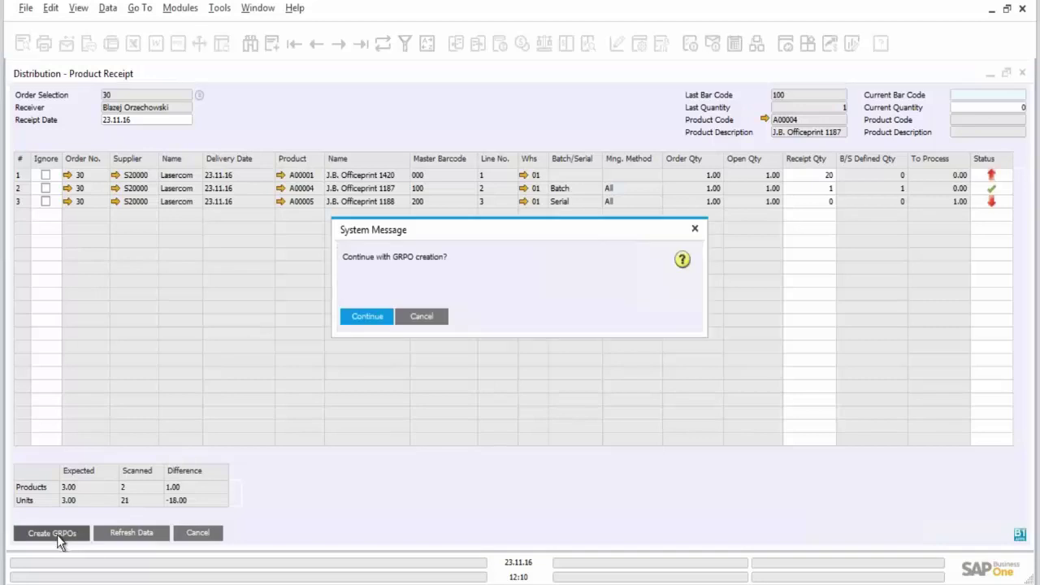
pyautogui.click(369, 317)
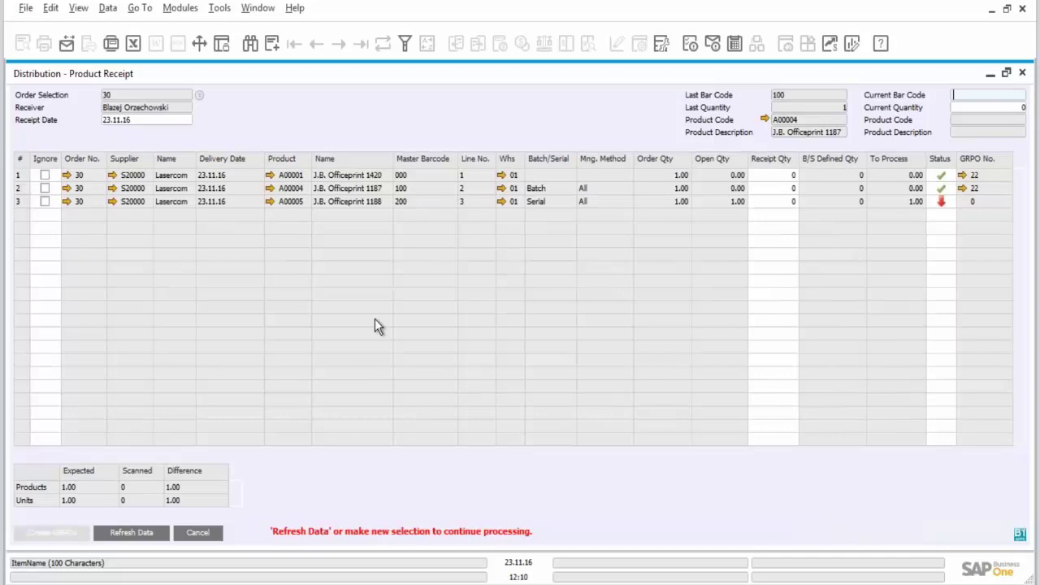
pyautogui.click(965, 176)
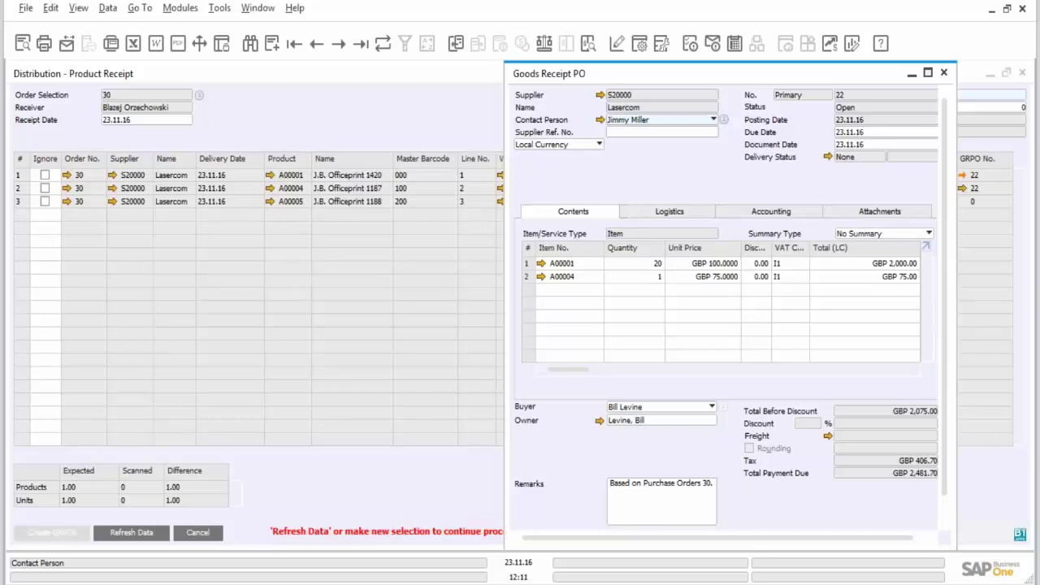
pyautogui.click(947, 74)
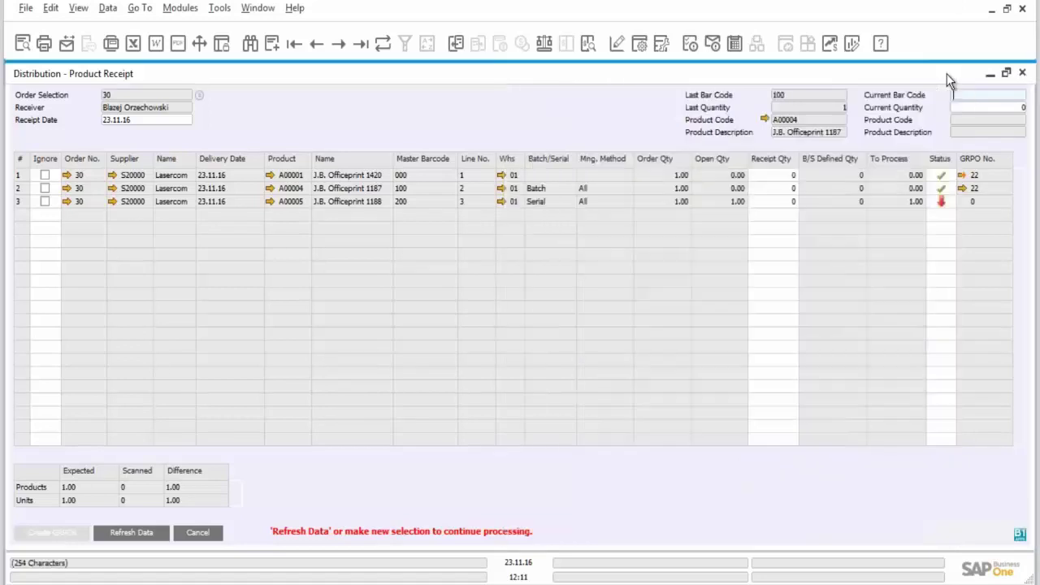
# Close Product Receipt and log in to Product Dispatch as the distribution employee.
pyautogui.click(198, 533)
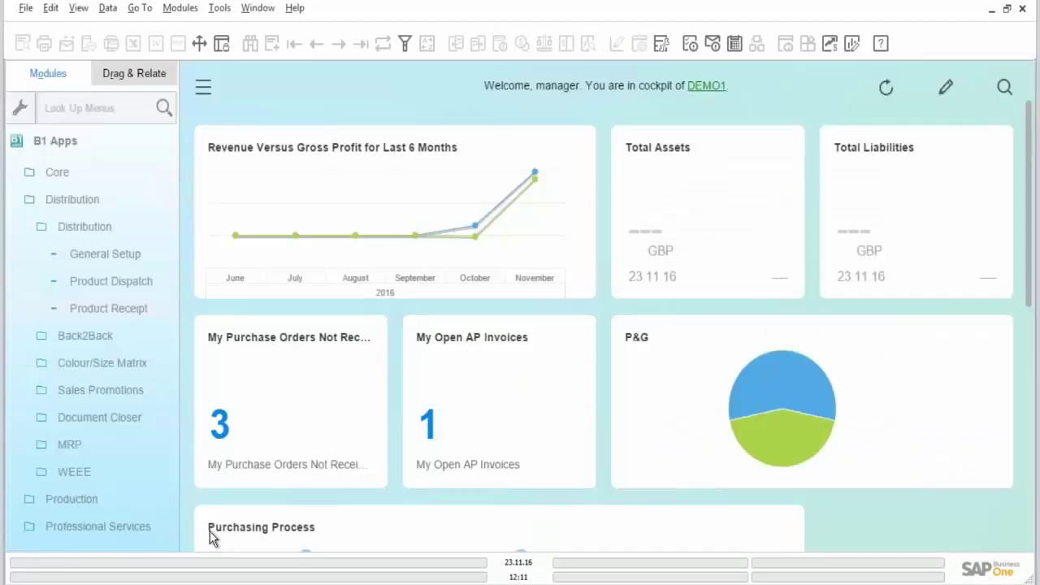
pyautogui.click(100, 306)
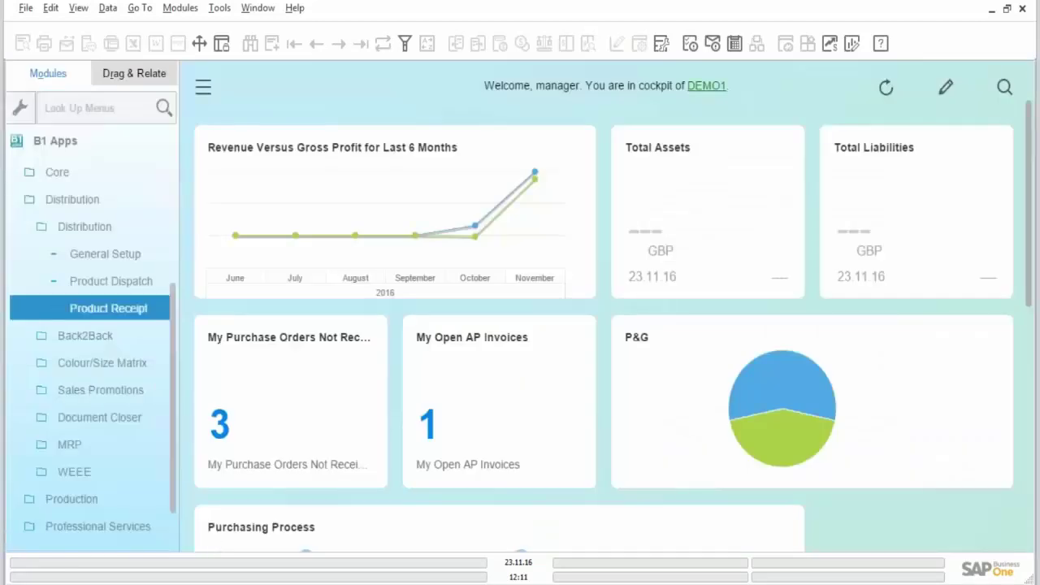
pyautogui.click(100, 279)
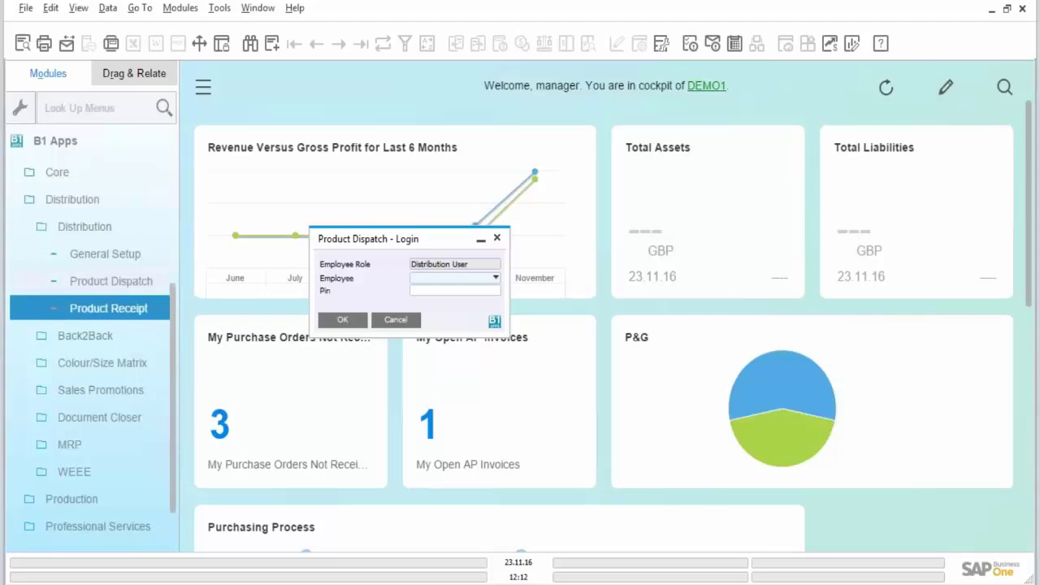
pyautogui.click(445, 281)
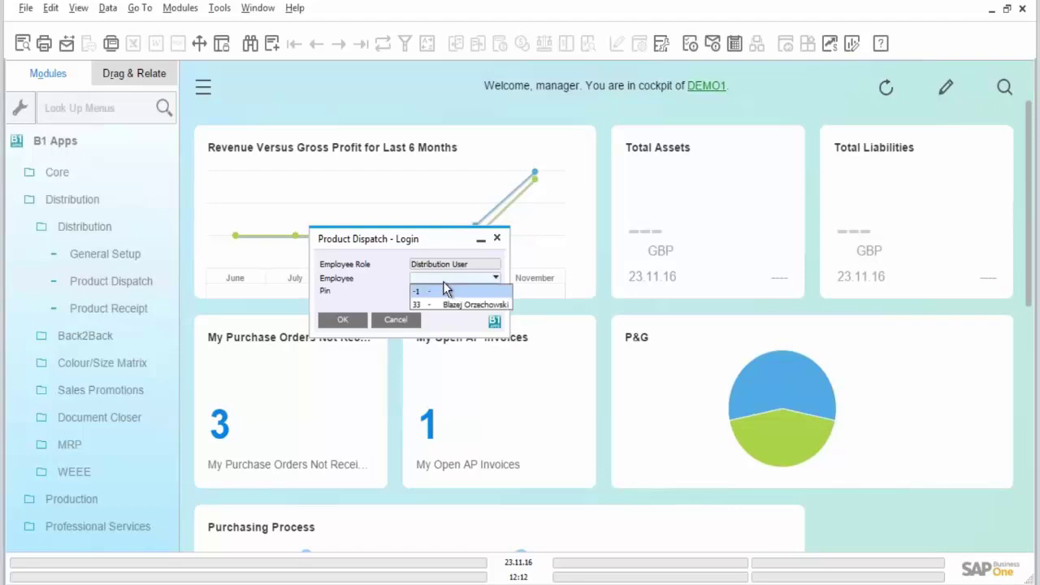
pyautogui.click(432, 309)
pyautogui.click(342, 322)
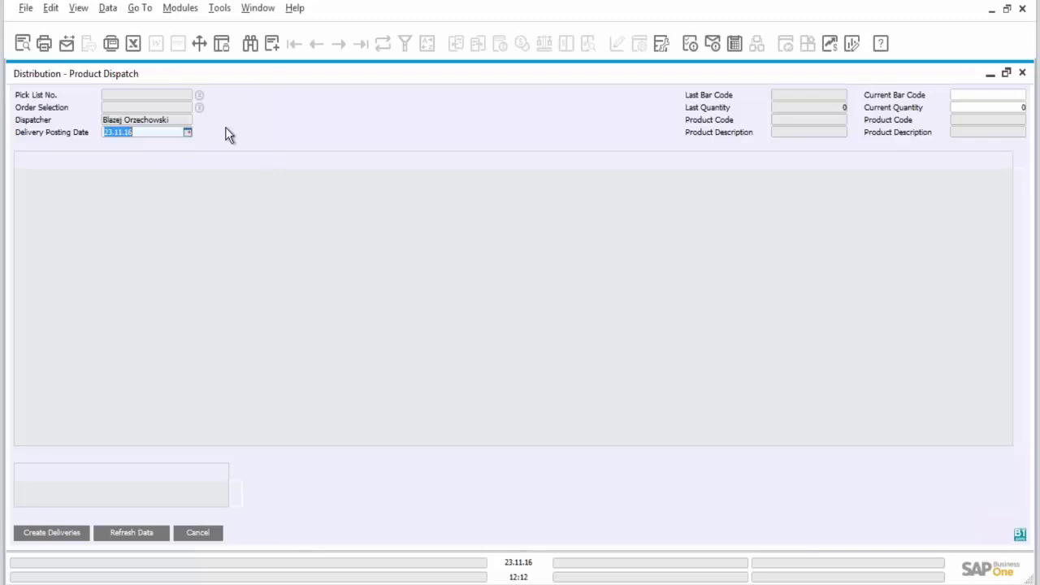
# Load the last Maxi-Teq sales order in the list, dated 23.11.16, for dispatch.
pyautogui.click(200, 108)
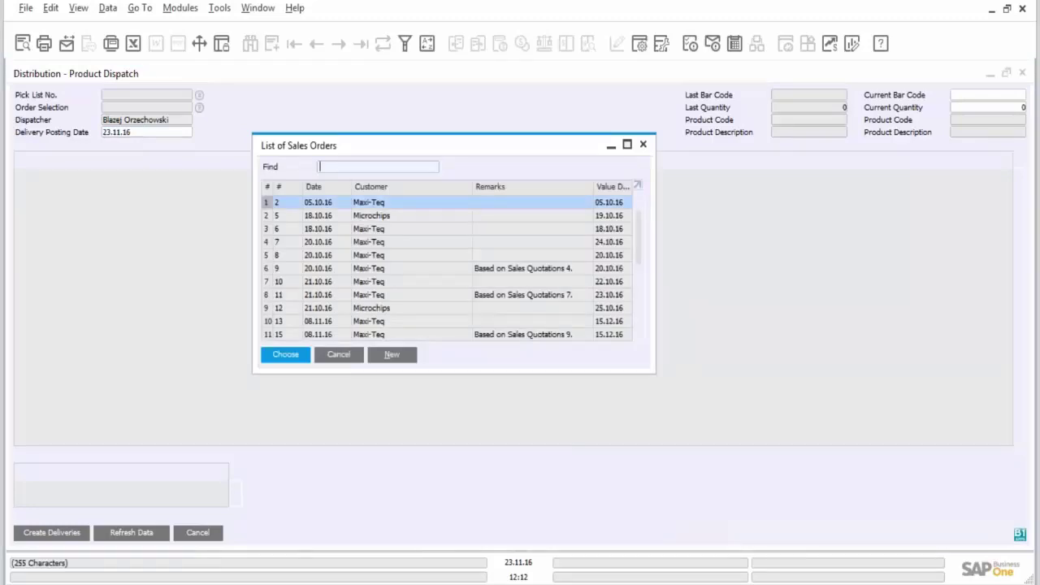
pyautogui.moveTo(641, 223); pyautogui.dragTo(639, 346)
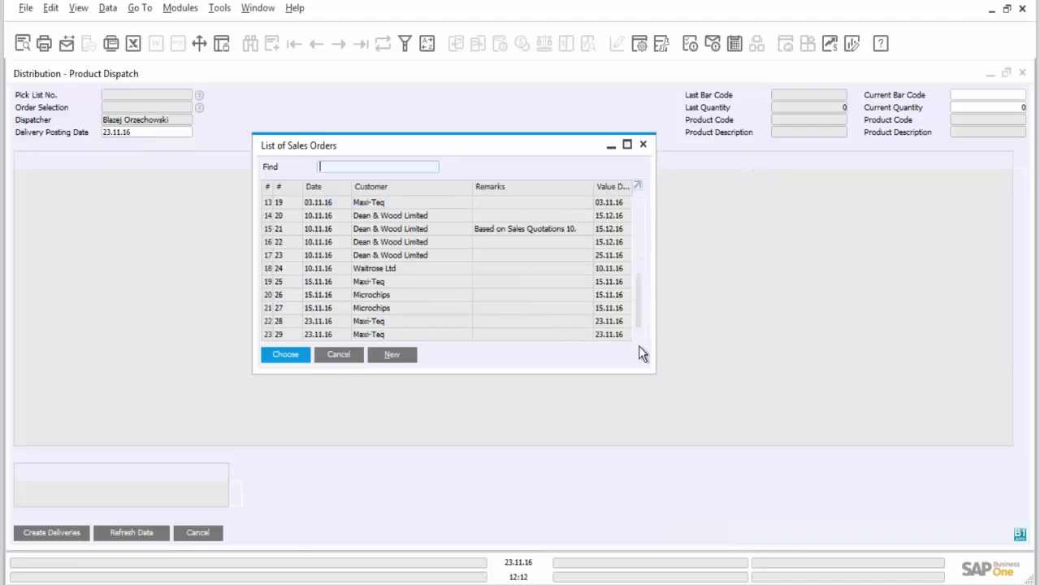
pyautogui.click(295, 334)
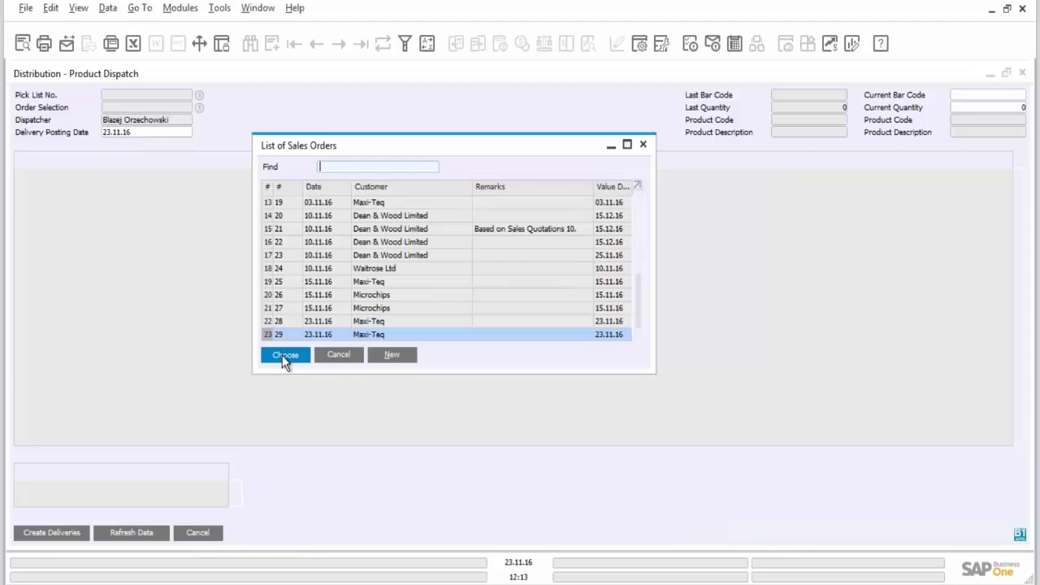
pyautogui.click(282, 356)
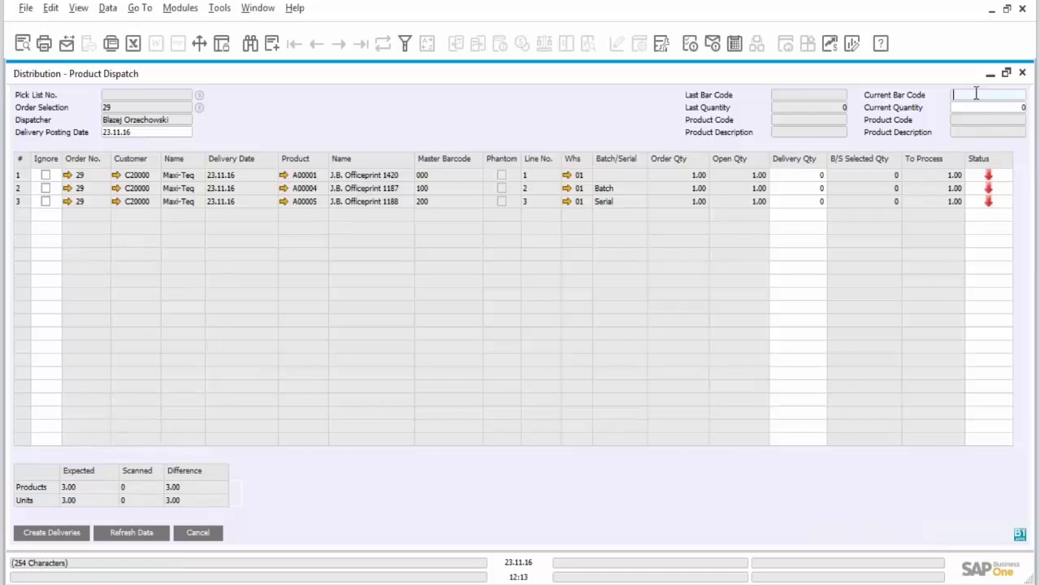
pyautogui.write('000')
pyautogui.press('BackSpace')
pyautogui.press('BackSpace')
pyautogui.press('BackSpace')
pyautogui.write('2')
pyautogui.press('BackSpace')
# Enter bar code 100 with a quantity of 1 for dispatch.
pyautogui.write('100')
pyautogui.press('Tab')
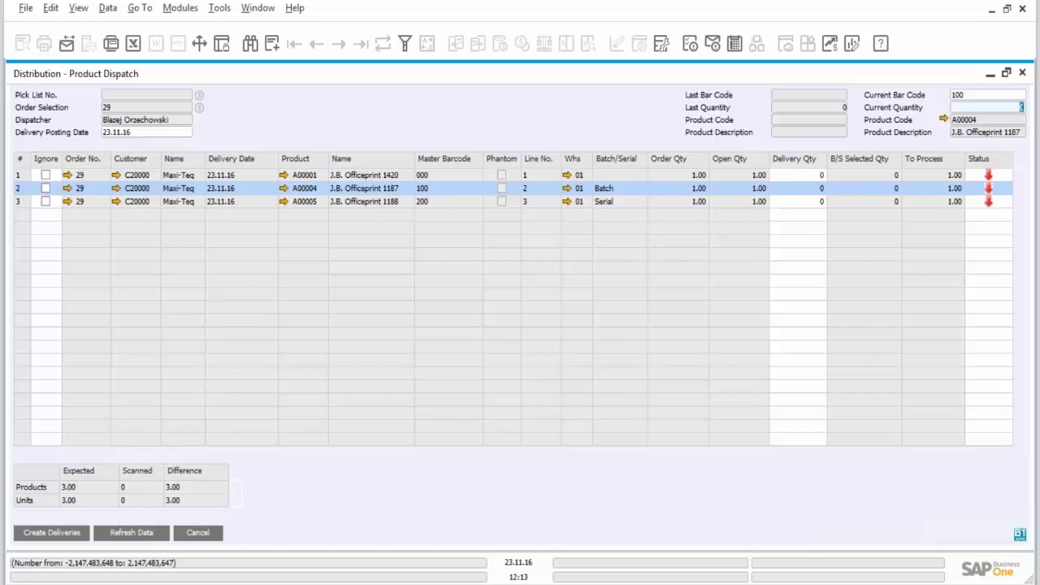
pyautogui.write('1')
pyautogui.press('Return')
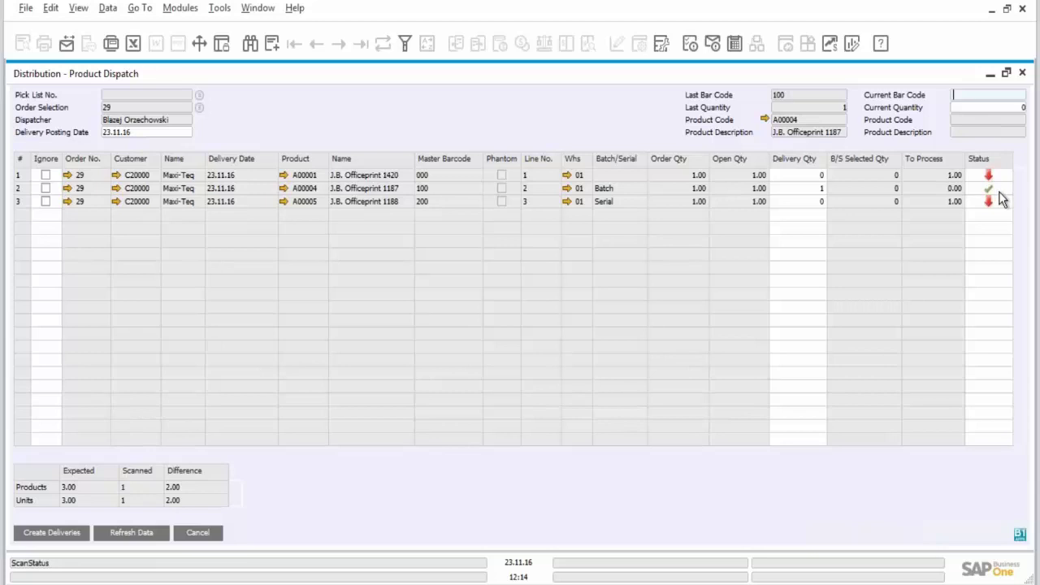
# Allocate a quantity of 1 from batch 996 to the J.B. Officeprint 1187 line and accept the batch selection.
pyautogui.doubleClick(989, 189)
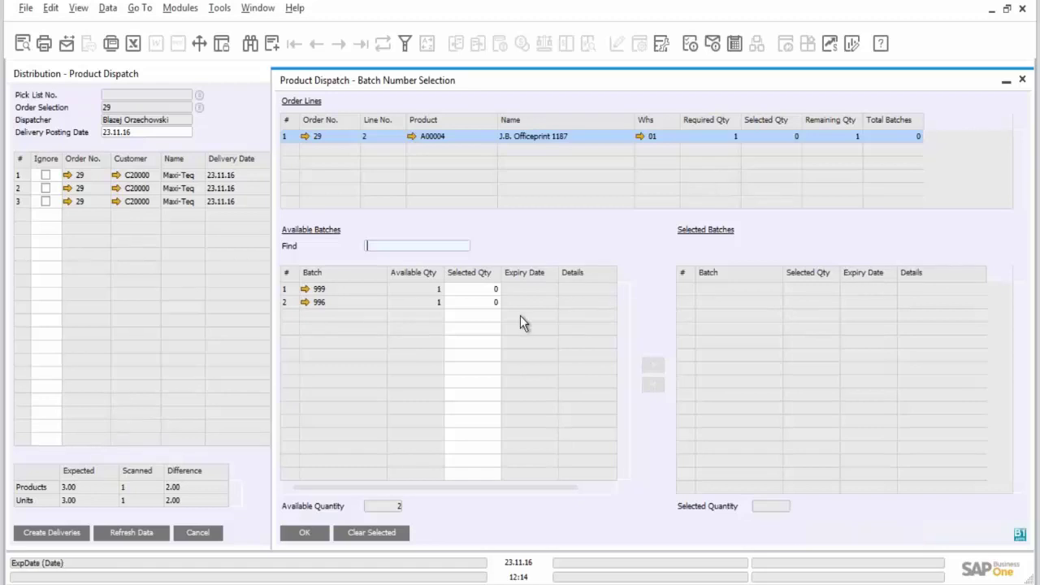
pyautogui.click(480, 305)
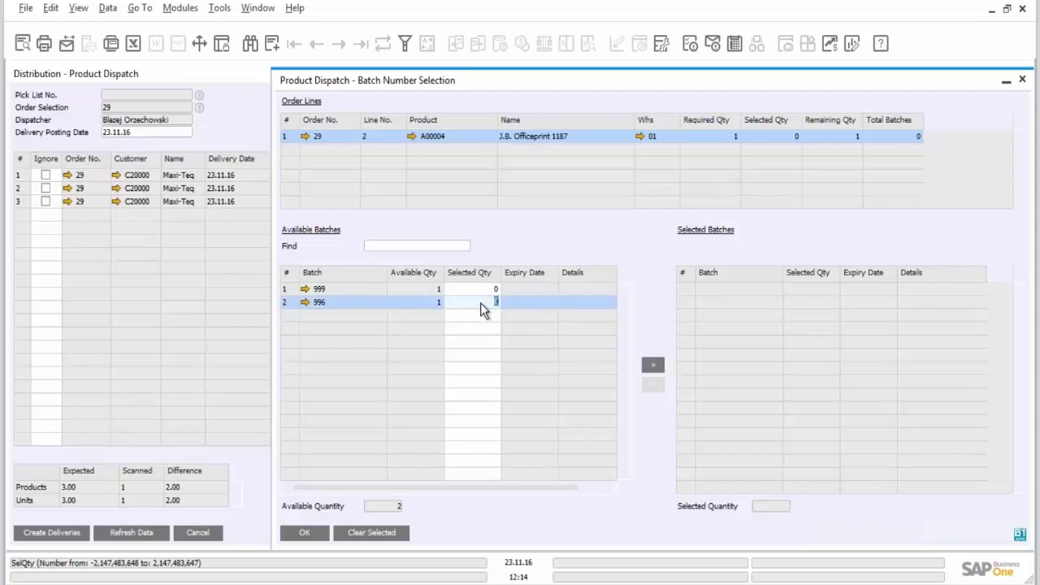
pyautogui.write('1')
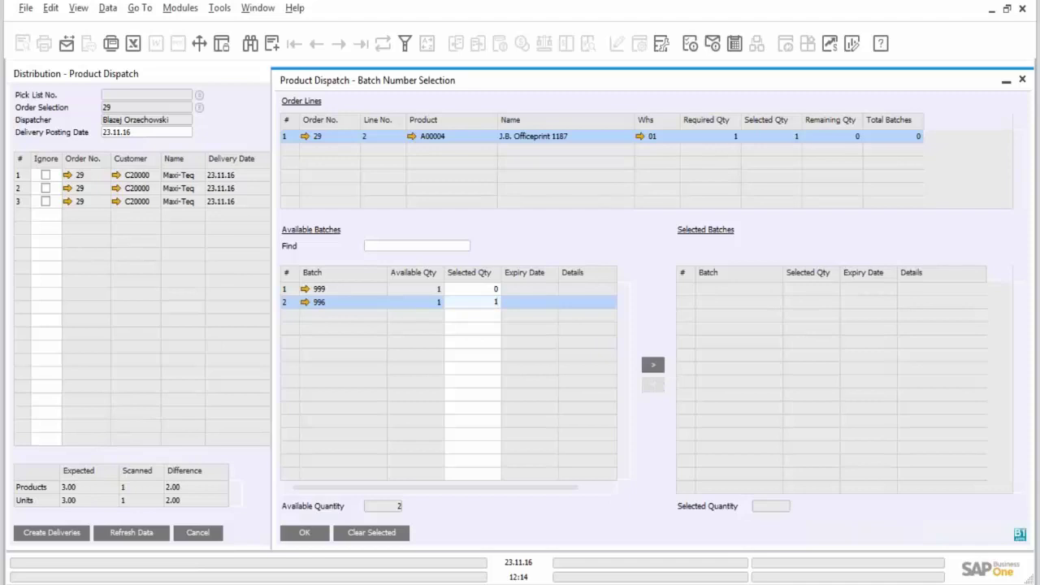
pyautogui.click(663, 366)
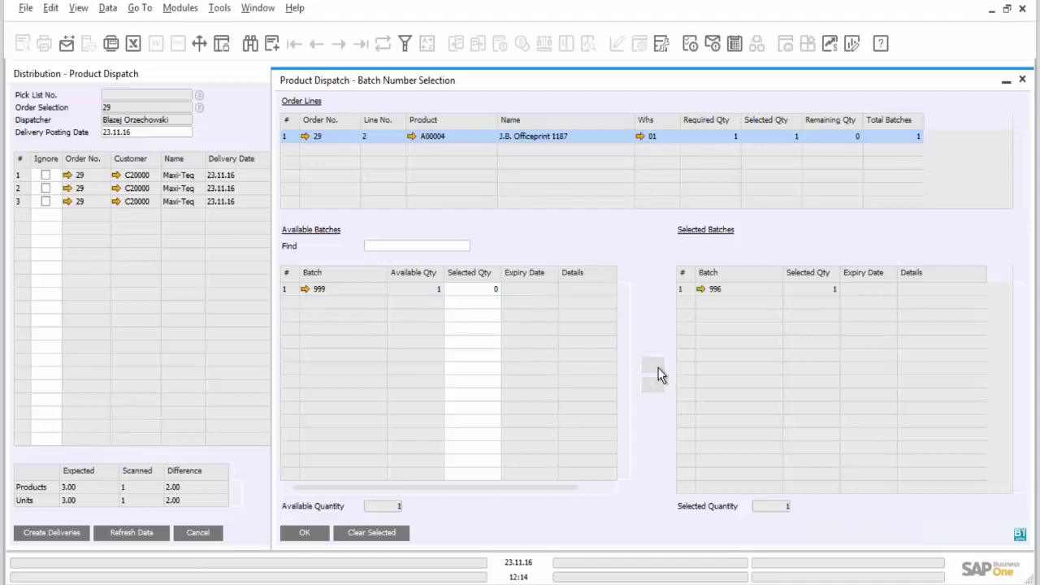
pyautogui.click(309, 534)
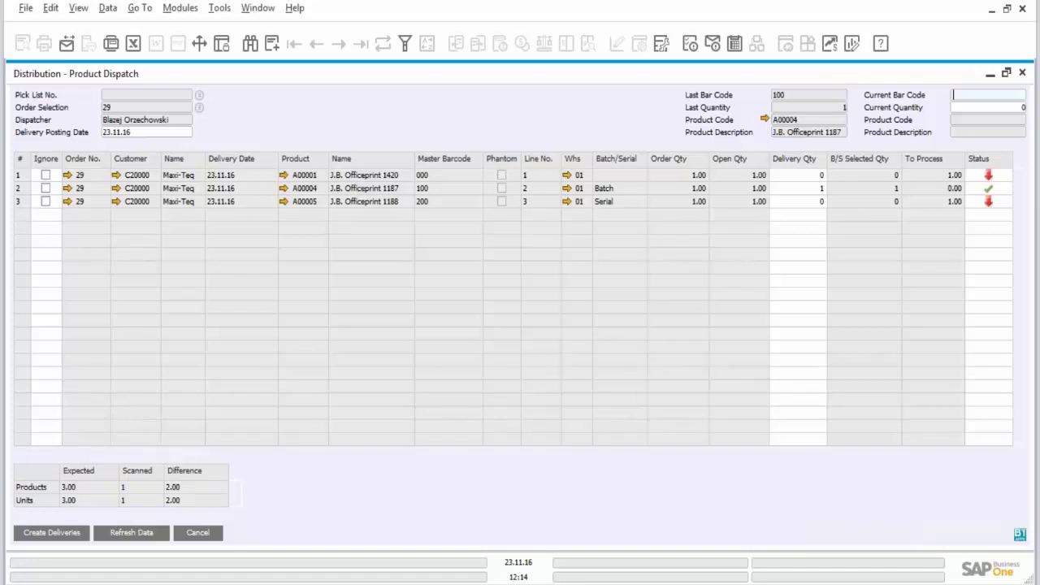
# Enter bar code 000 with a quantity of 2, and remove the excess over the ordered quantity.
pyautogui.write('000')
pyautogui.press('Tab')
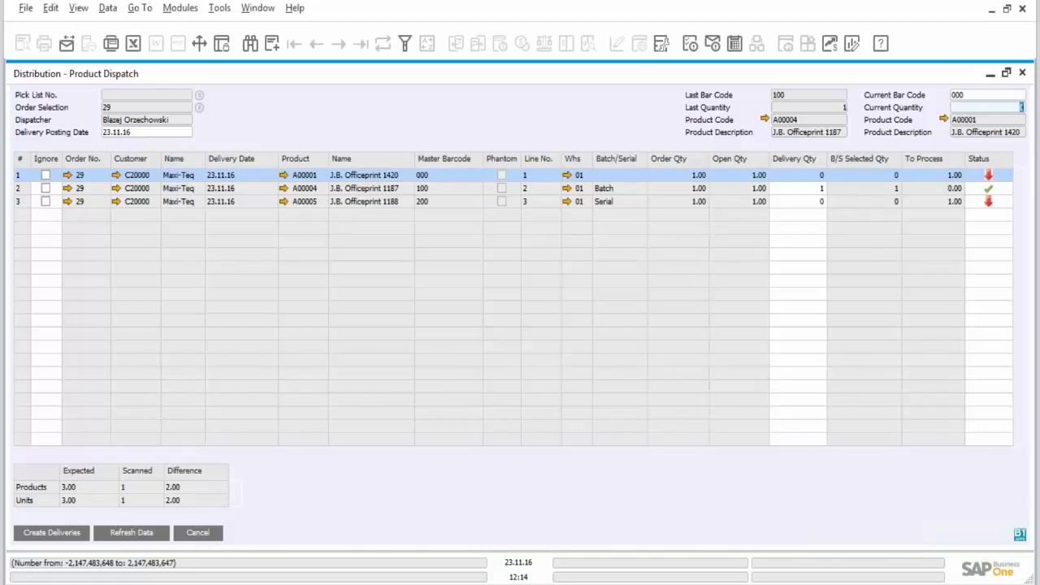
pyautogui.write('2')
pyautogui.press('Return')
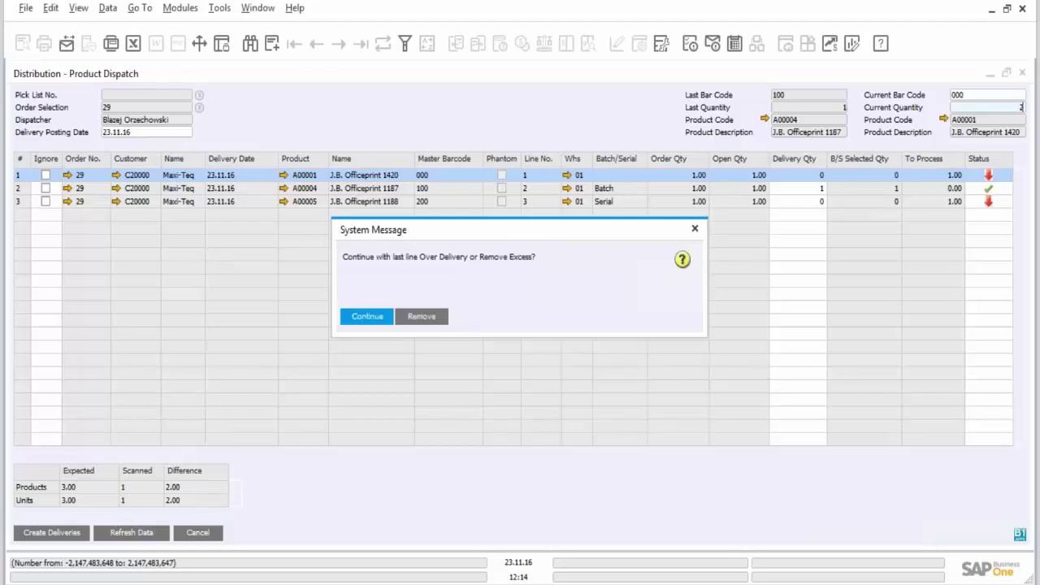
pyautogui.click(375, 321)
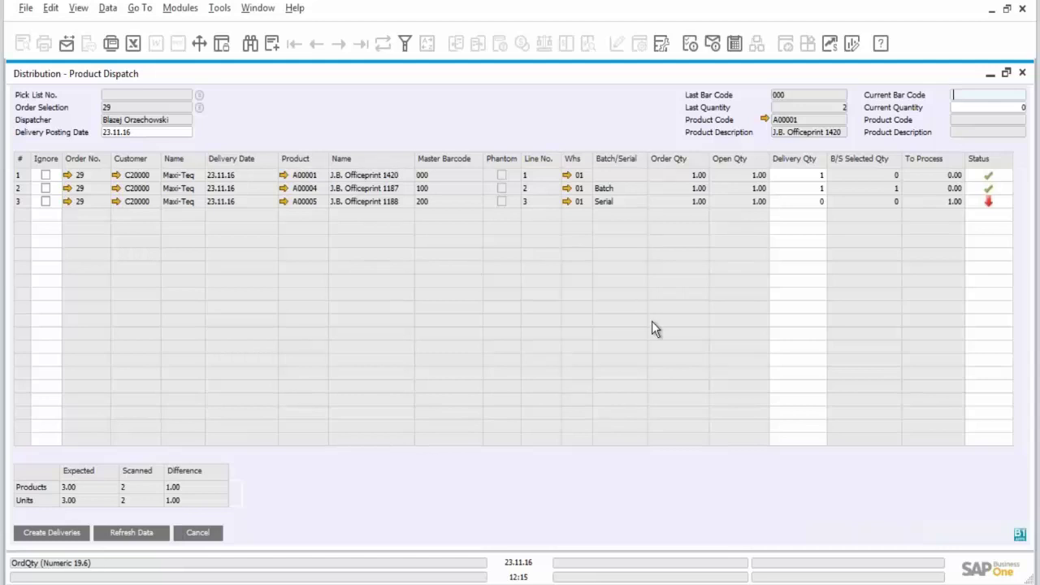
# Create the delivery for the scanned lines, and open the delivery document linked to the first line.
pyautogui.click(55, 534)
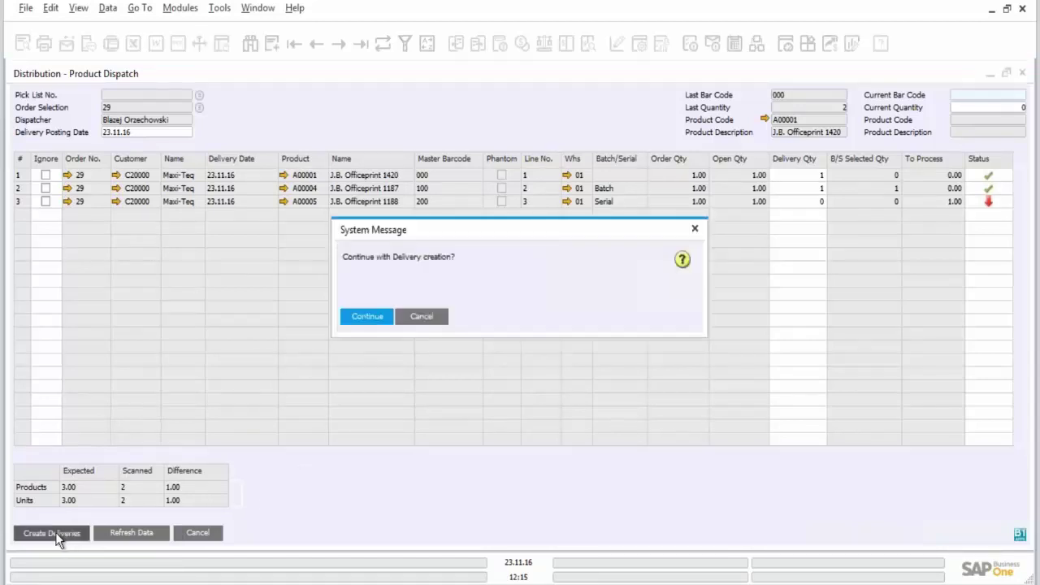
pyautogui.click(367, 318)
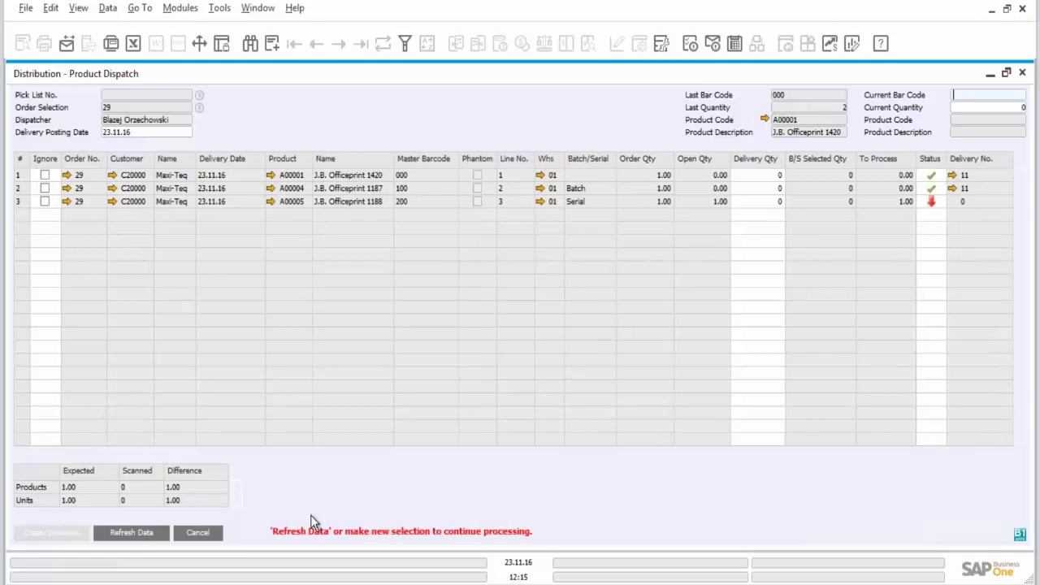
pyautogui.click(954, 176)
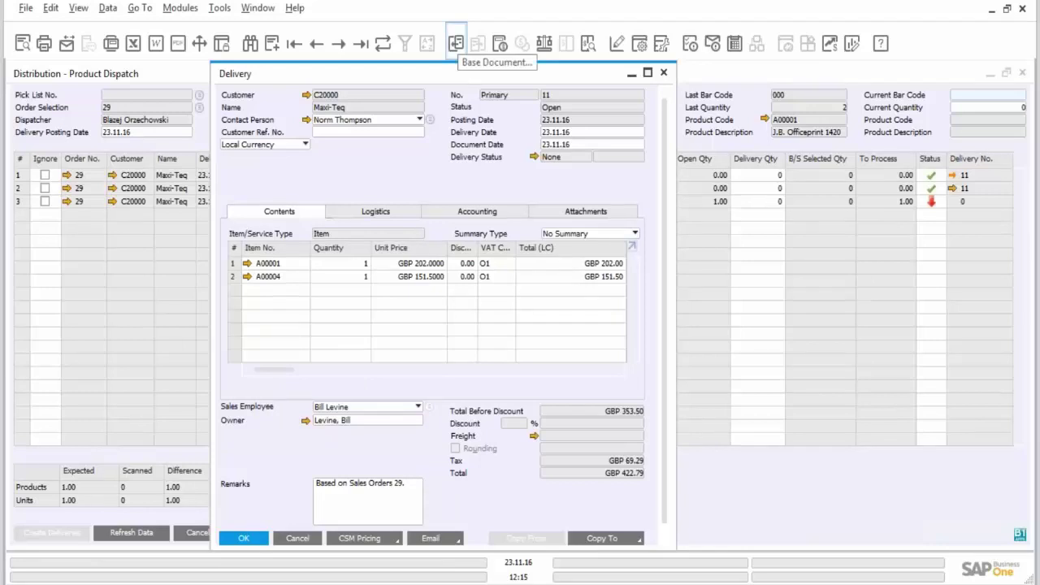
# Review the delivery's base sales order and its Batch Number Transactions Report, and close the delivery document.
pyautogui.click(456, 44)
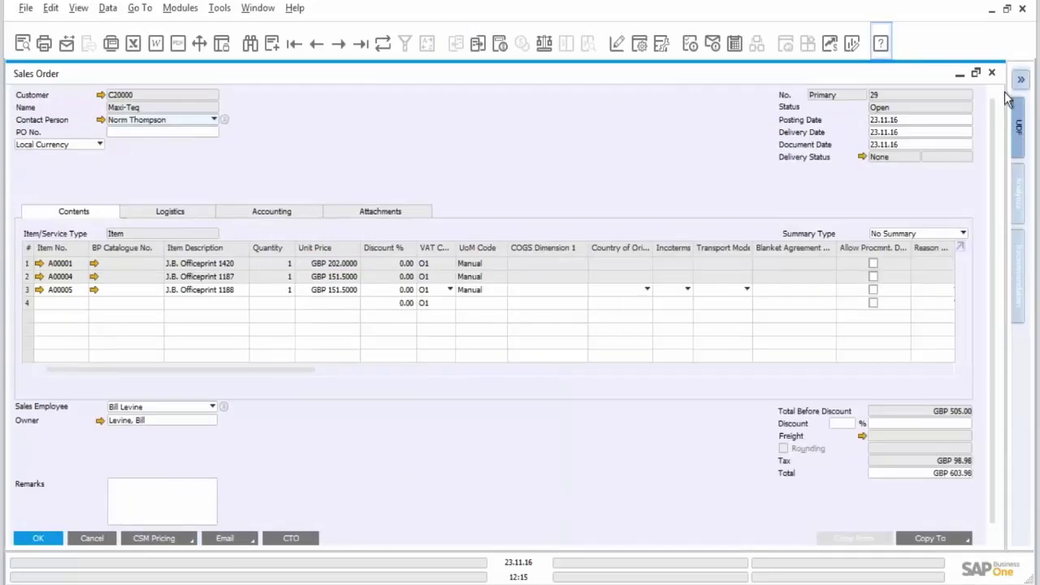
pyautogui.click(991, 73)
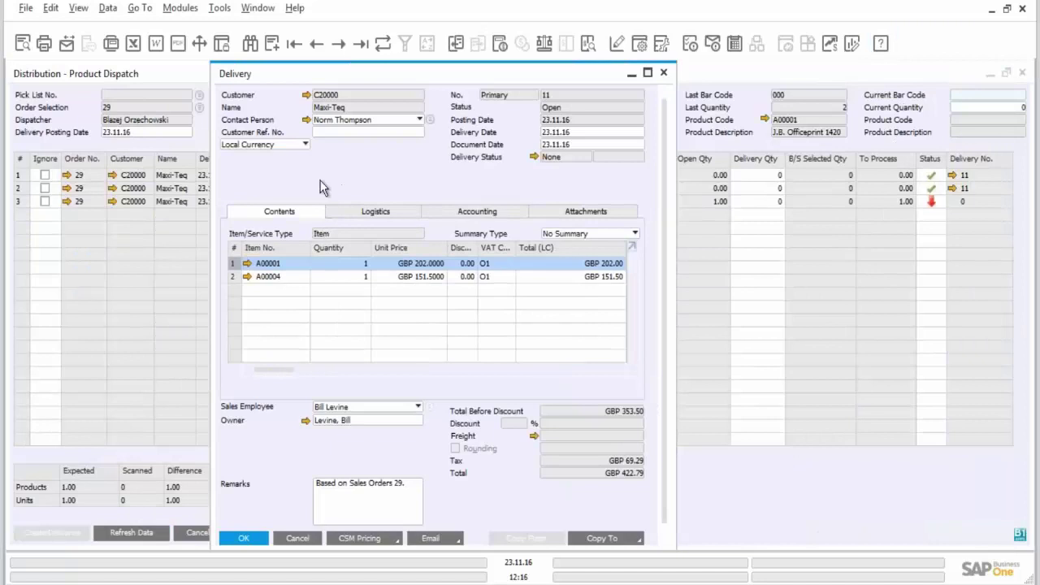
pyautogui.rightClick(322, 187)
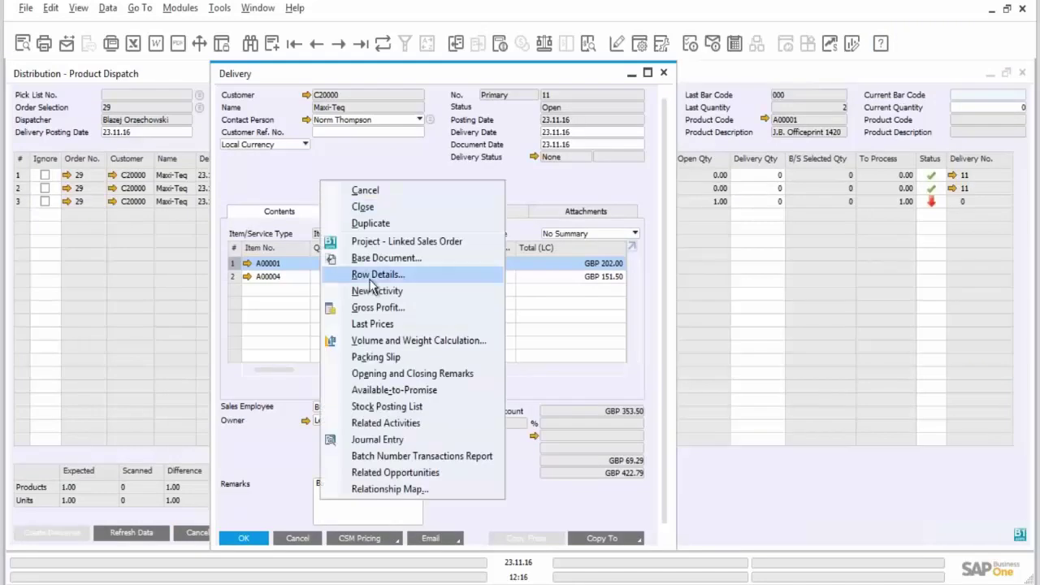
pyautogui.click(378, 457)
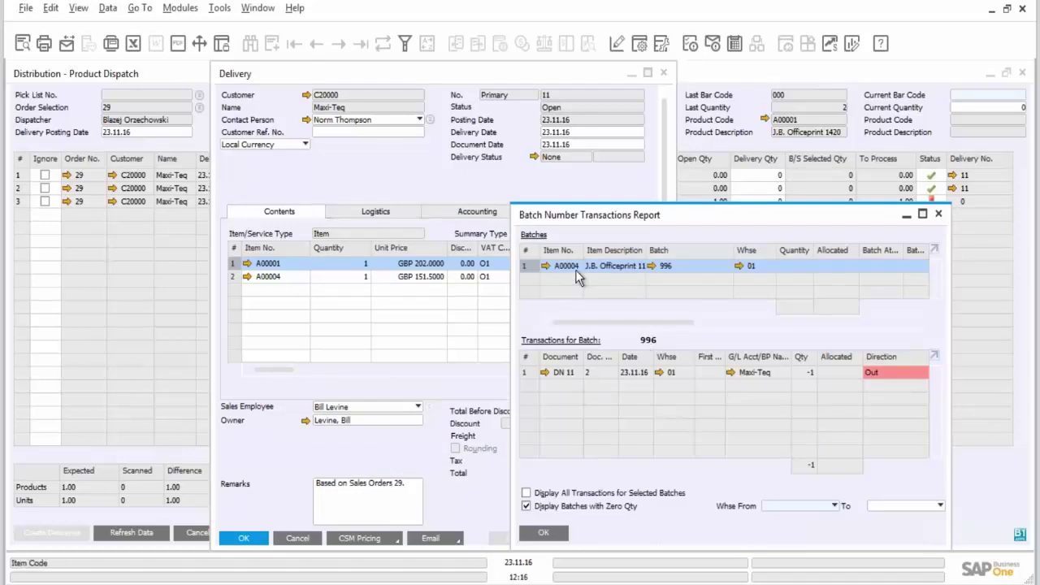
pyautogui.click(543, 534)
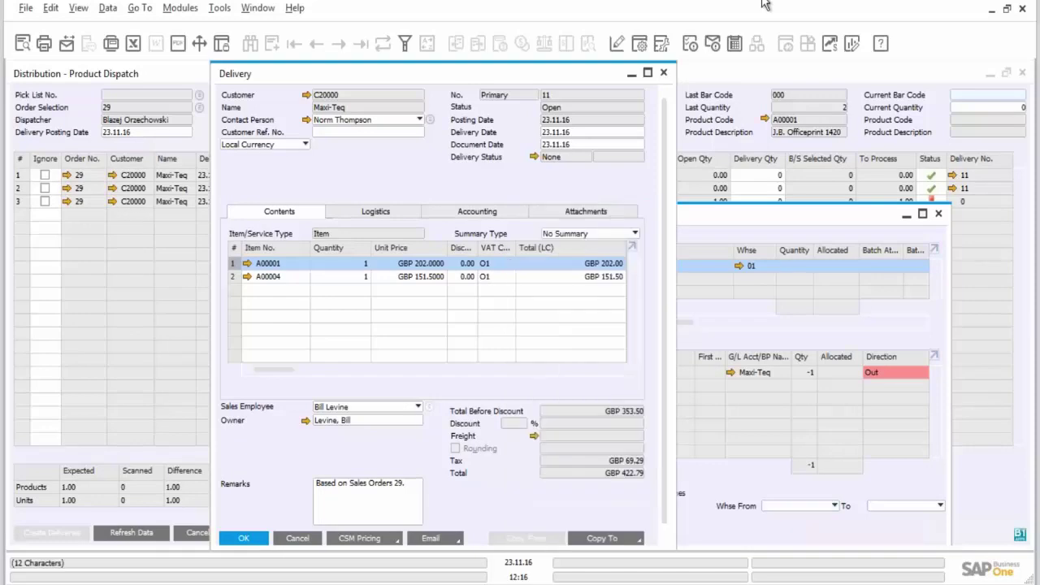
pyautogui.click(664, 74)
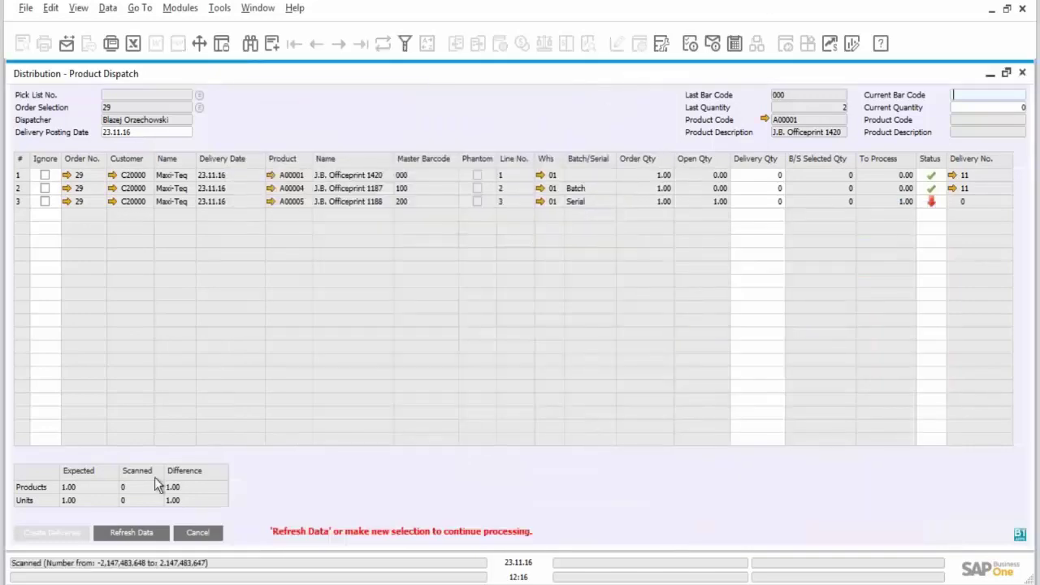